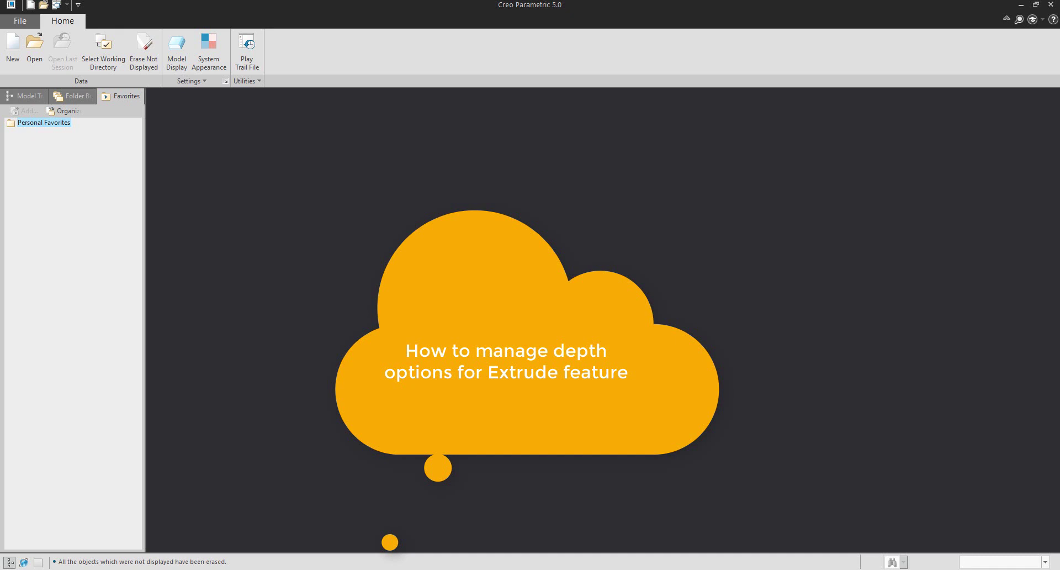
Create a new solid part named extrude using the default template.
{"action": "left_click", "coordinate": [12, 51]}
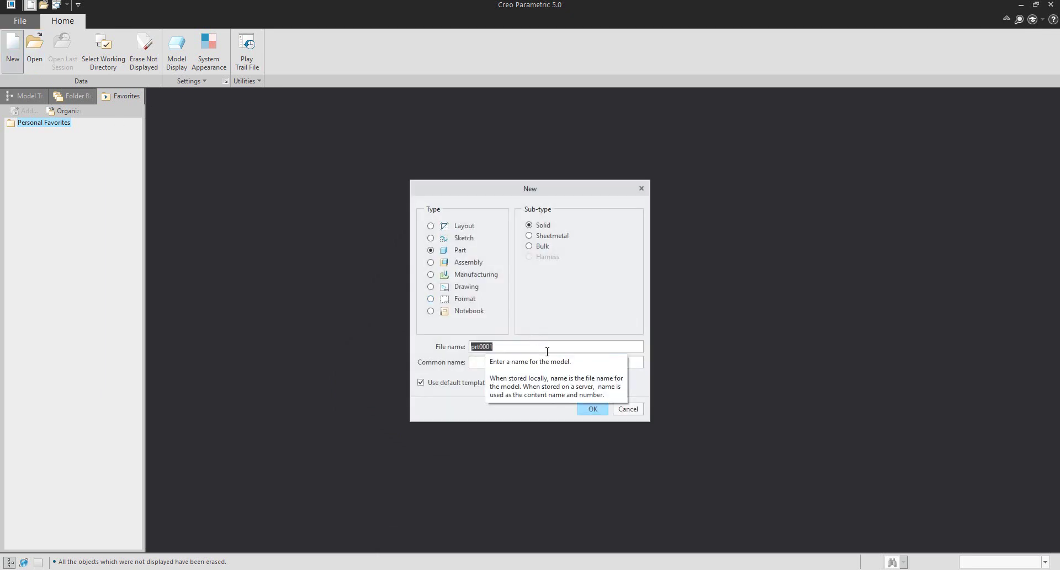
{"action": "type", "text": "extrude"}
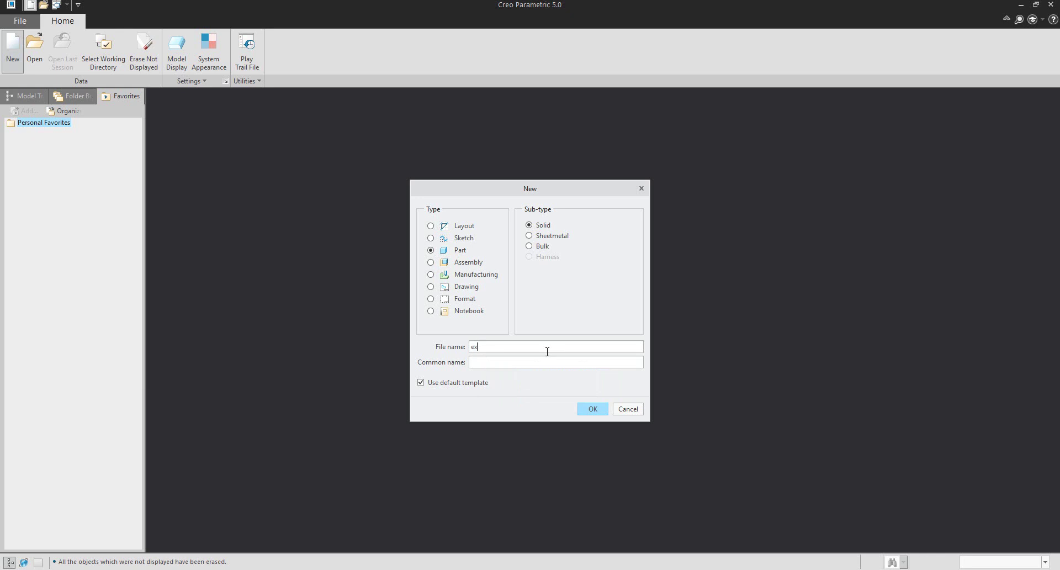
{"action": "key", "text": "Return"}
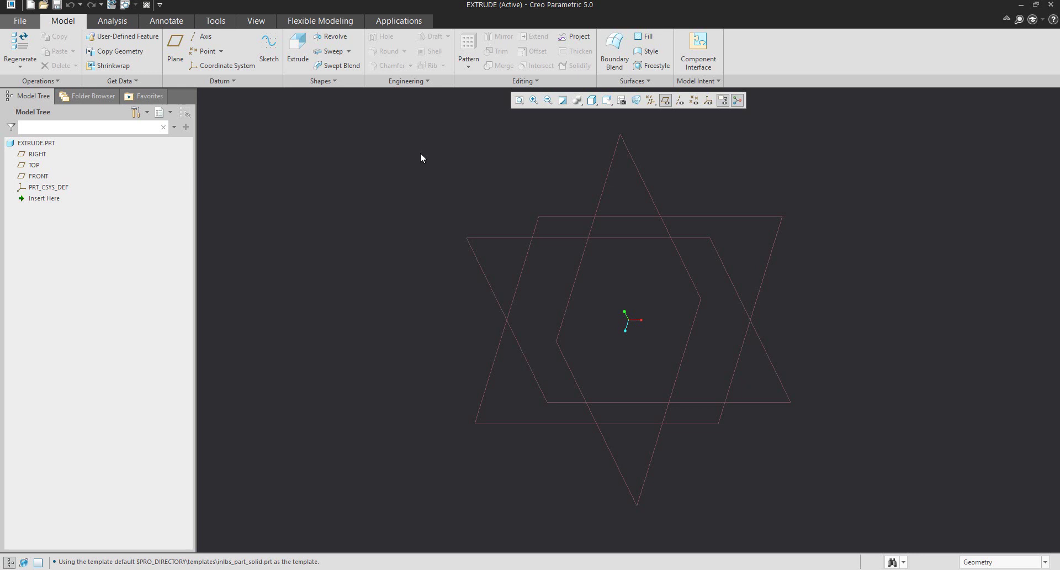
Start an Extrude feature with a sketch on the FRONT plane and orient the sketching plane parallel to the screen.
{"action": "left_click", "coordinate": [296, 51]}
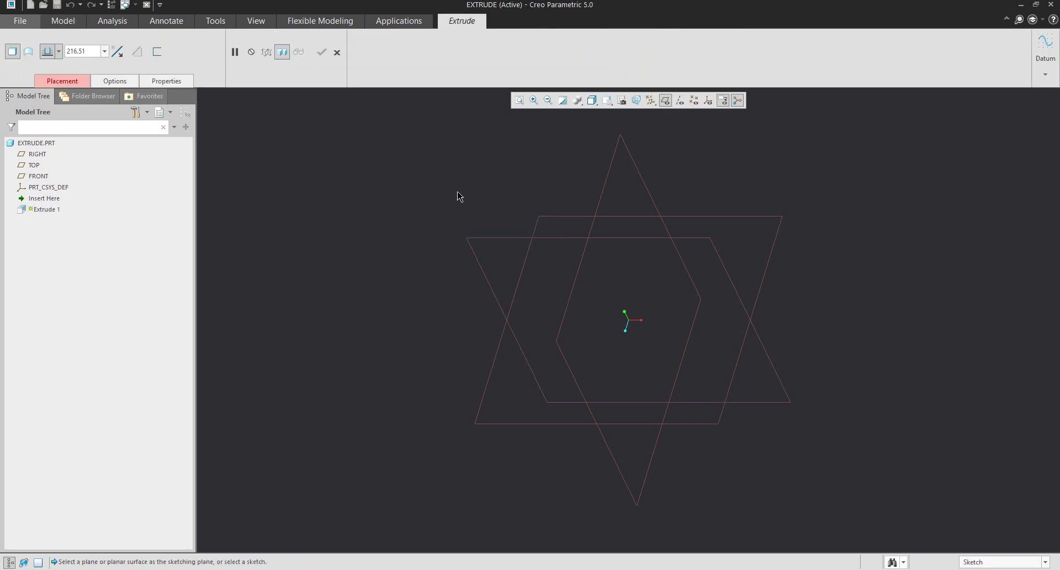
{"action": "left_click", "coordinate": [488, 243]}
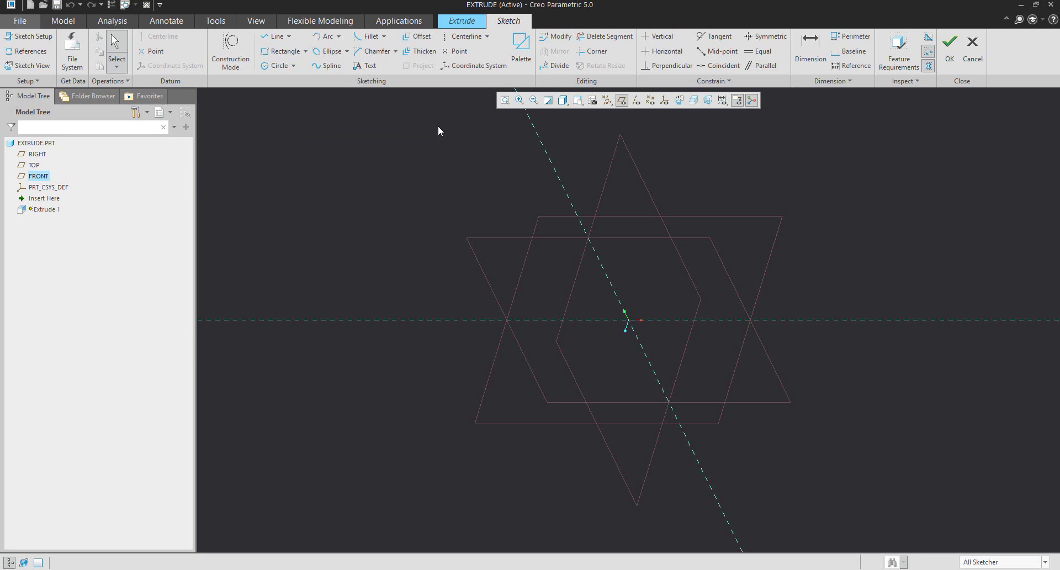
{"action": "mouse_move", "coordinate": [646, 306]}
{"action": "middle_mouse_down"}
{"action": "mouse_move", "coordinate": [653, 262]}
{"action": "mouse_move", "coordinate": [640, 294]}
{"action": "mouse_move", "coordinate": [719, 263]}
{"action": "middle_mouse_up"}
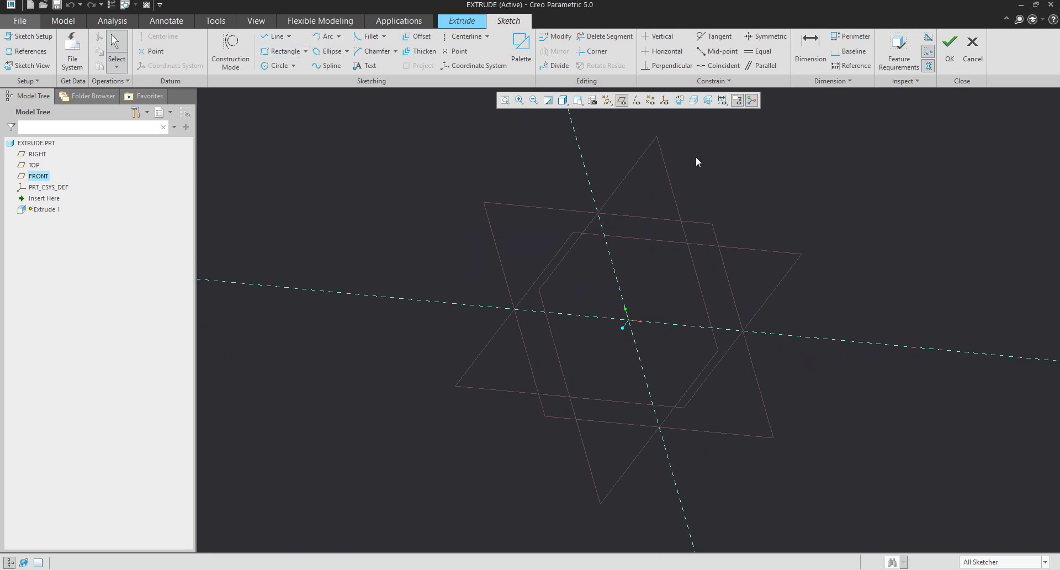
{"action": "left_click", "coordinate": [679, 101]}
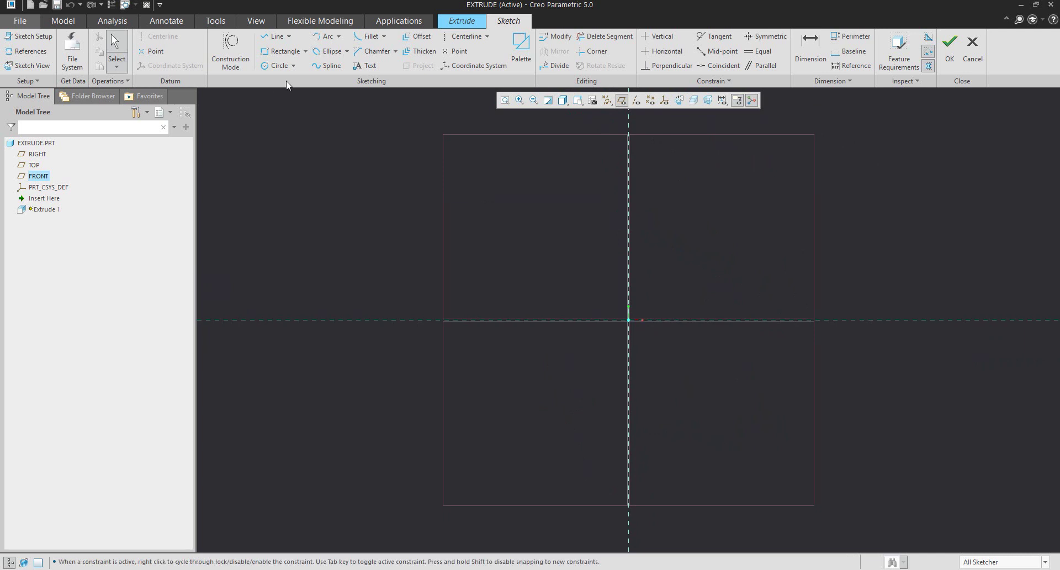
Sketch a corner rectangle starting at the origin, about 358 wide and 134 high.
{"action": "left_click", "coordinate": [281, 52]}
{"action": "left_click", "coordinate": [629, 320]}
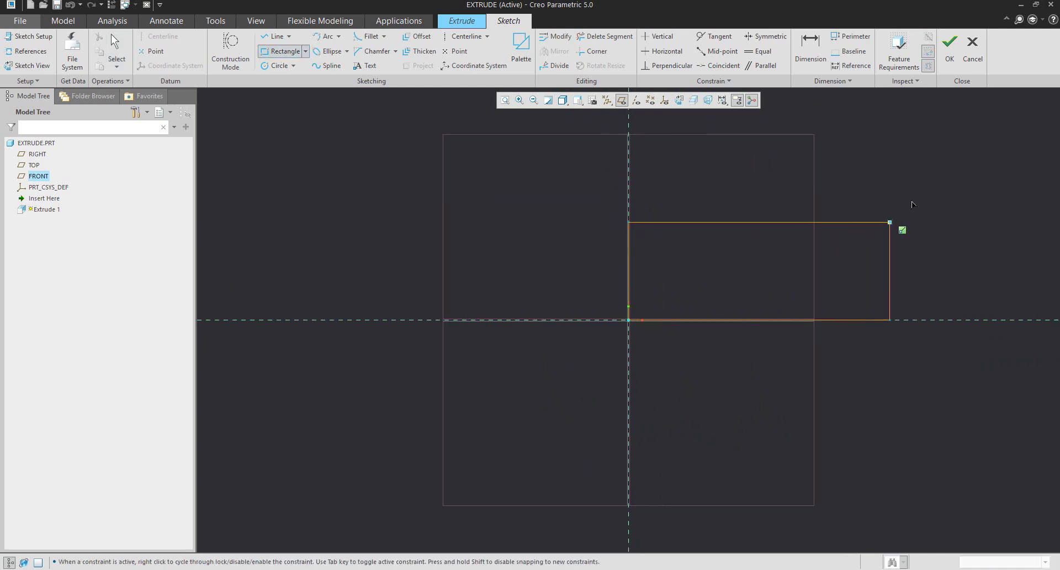
{"action": "left_click", "coordinate": [889, 222]}
{"action": "middle_click", "coordinate": [918, 201]}
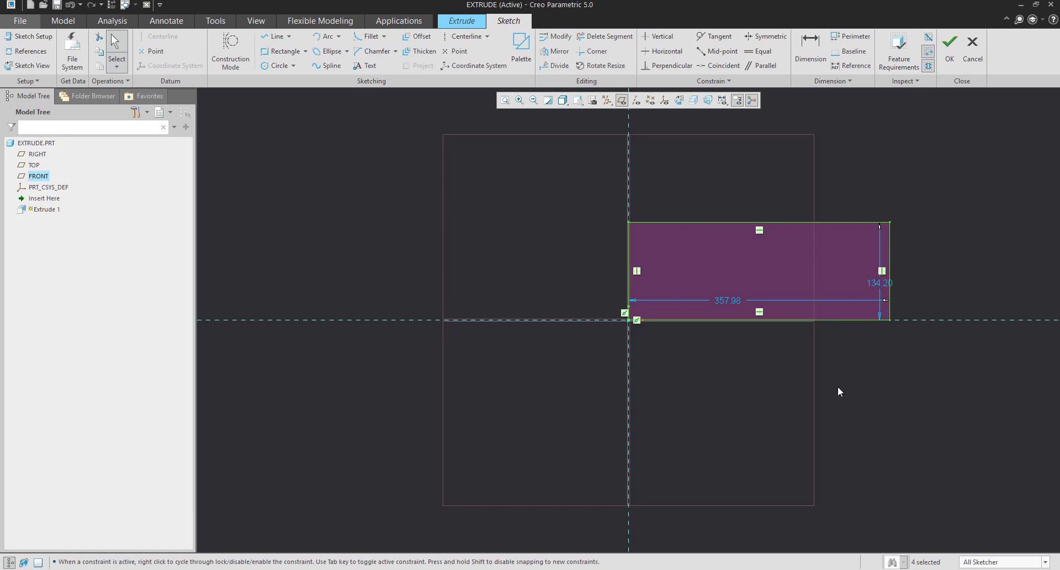
Set the rectangle's height to 100 and its width to 250, and accept the sketch.
{"action": "double_click", "coordinate": [878, 282]}
{"action": "type", "text": "100"}
{"action": "key", "text": "Return"}
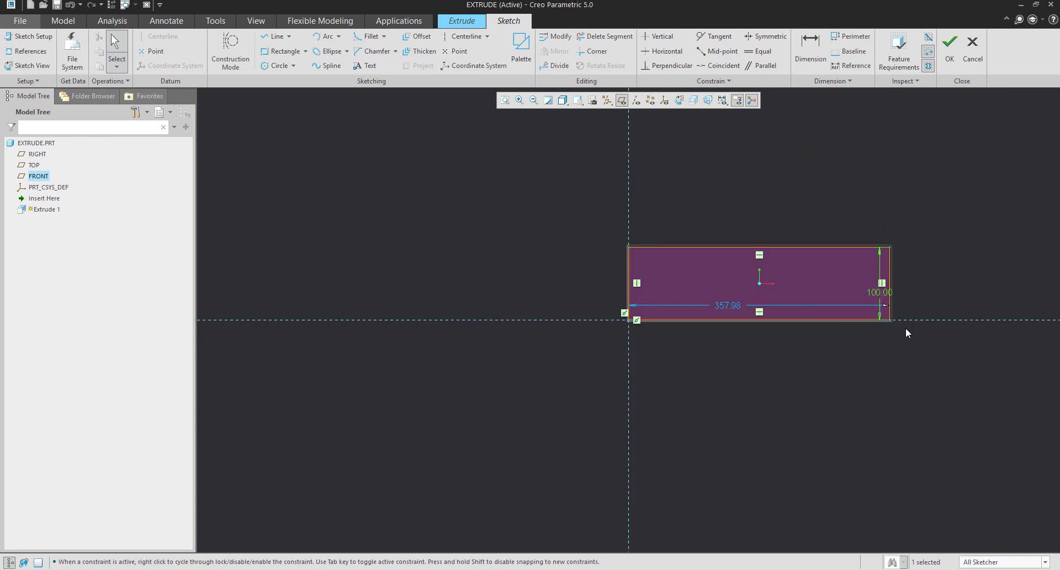
{"action": "double_click", "coordinate": [731, 305]}
{"action": "type", "text": "250"}
{"action": "key", "text": "Return"}
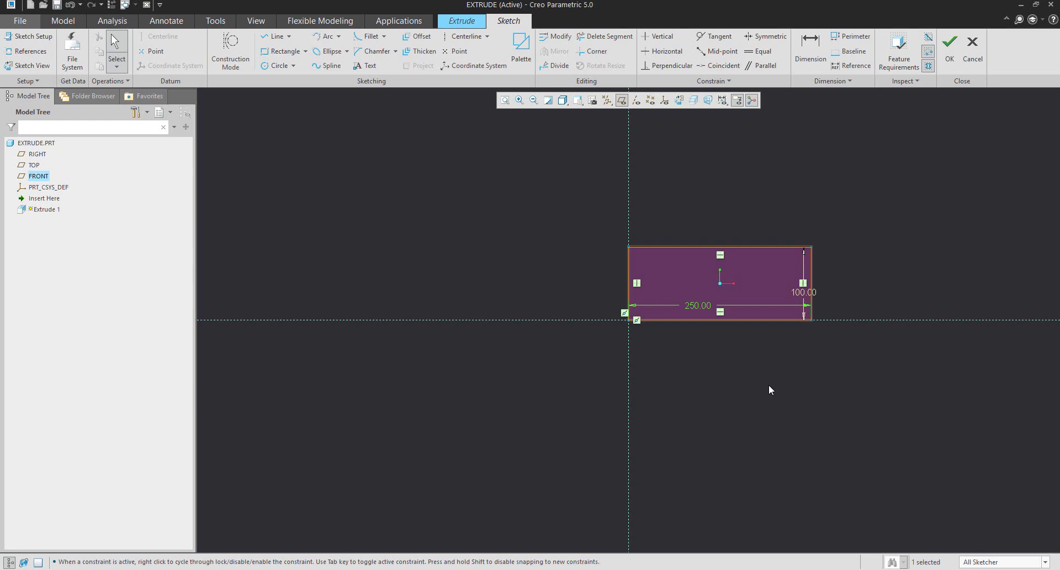
{"action": "left_click", "coordinate": [949, 49]}
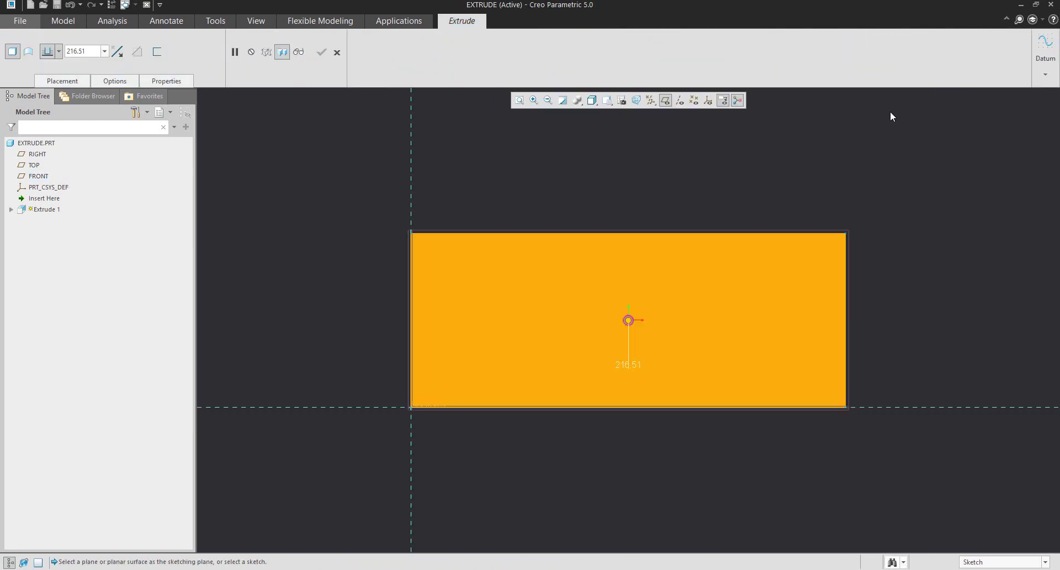
Stretch the extrusion depth freehand to about 287 and flip the extrusion direction back and forth.
{"action": "scroll", "coordinate": [630, 265], "scroll_direction": "down", "scroll_amount": 3}
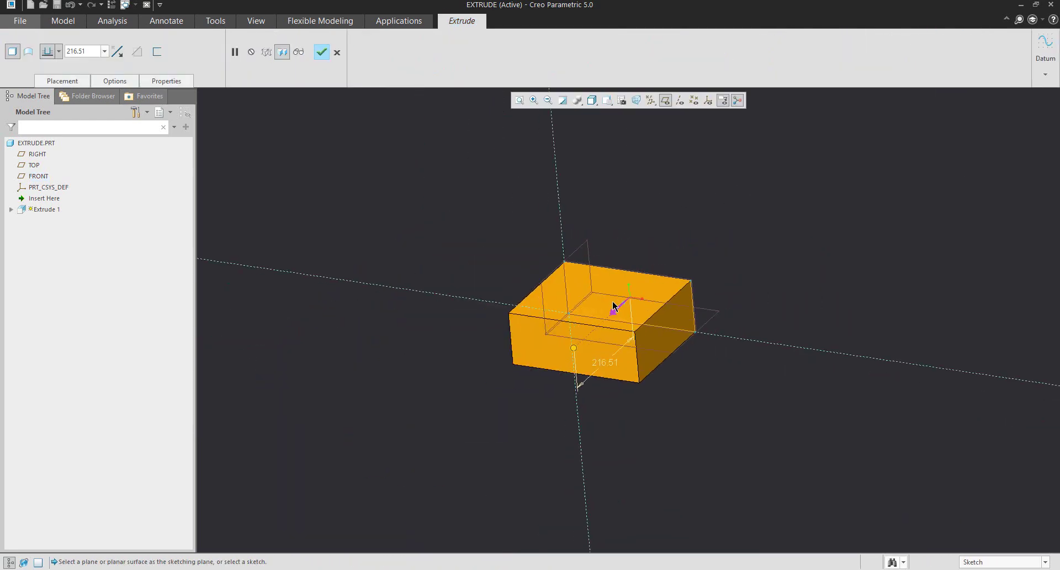
{"action": "scroll", "coordinate": [615, 306], "scroll_direction": "up", "scroll_amount": 2}
{"action": "mouse_move", "coordinate": [466, 260]}
{"action": "middle_mouse_down"}
{"action": "mouse_move", "coordinate": [459, 248]}
{"action": "mouse_move", "coordinate": [454, 258]}
{"action": "middle_mouse_up"}
{"action": "left_click_drag", "start_coordinate": [522, 390], "coordinate": [461, 367]}
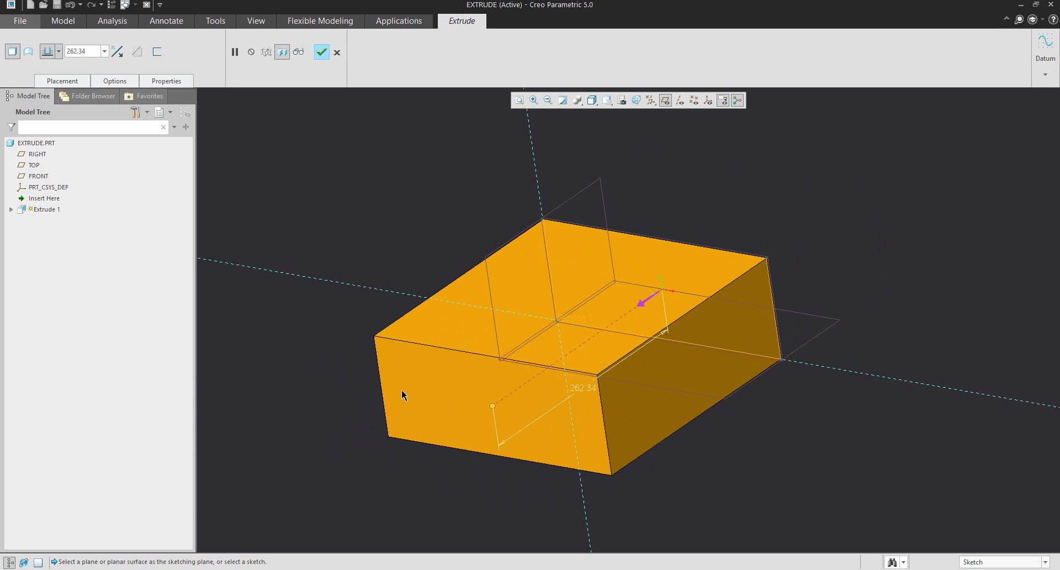
{"action": "left_click_drag", "start_coordinate": [493, 408], "coordinate": [462, 400]}
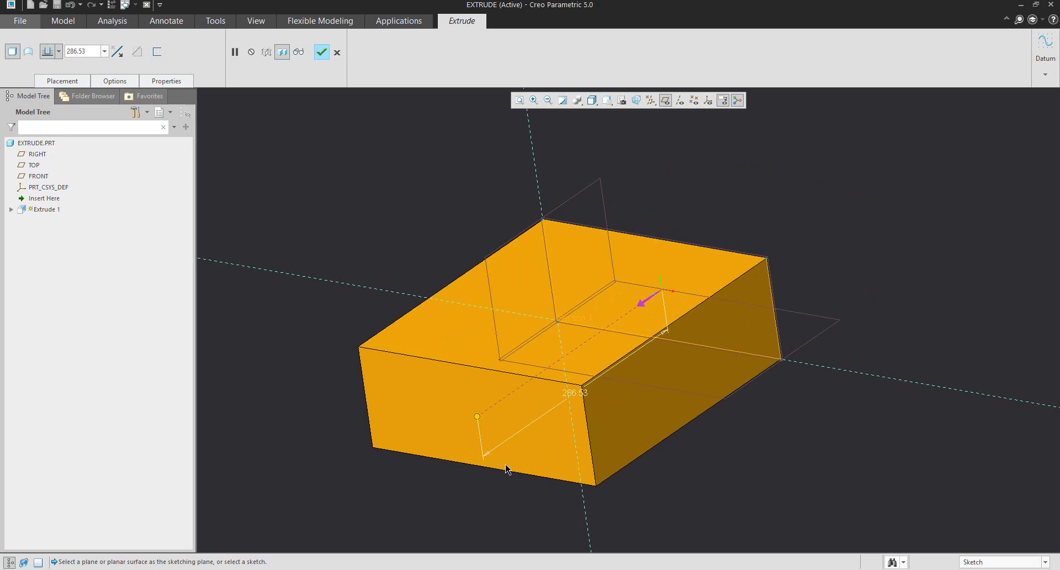
{"action": "left_click", "coordinate": [647, 302]}
{"action": "left_click", "coordinate": [677, 281]}
Set the block's extrusion depth to 300 and complete the Extrude feature.
{"action": "double_click", "coordinate": [574, 393]}
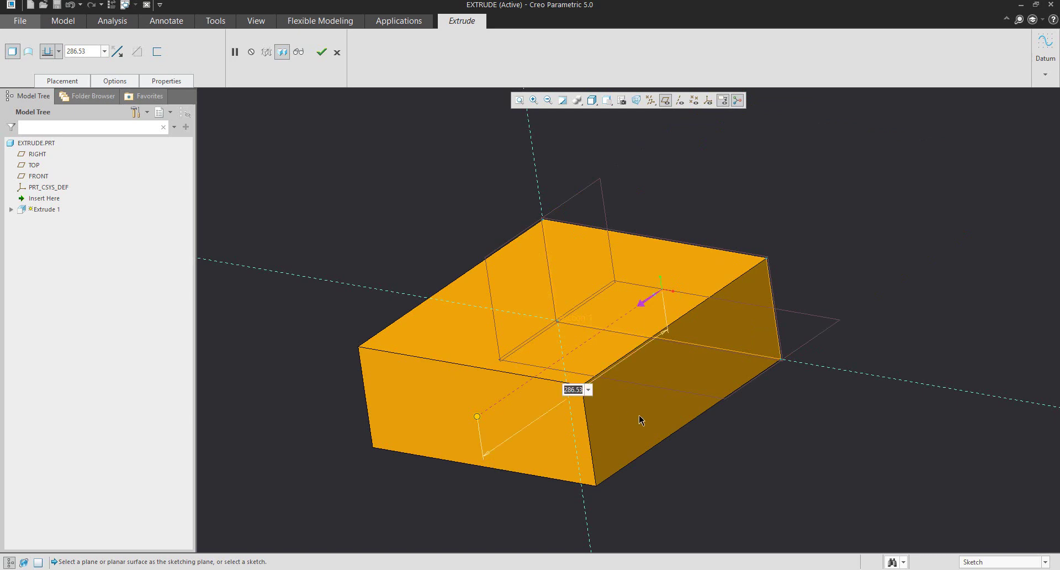
{"action": "type", "text": "300"}
{"action": "key", "text": "Return"}
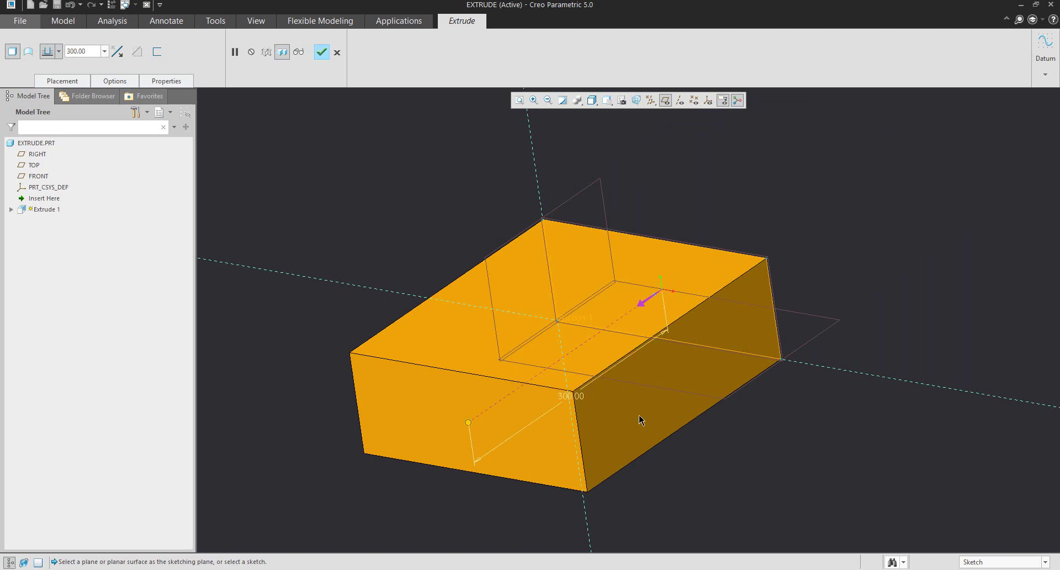
{"action": "left_click", "coordinate": [322, 53]}
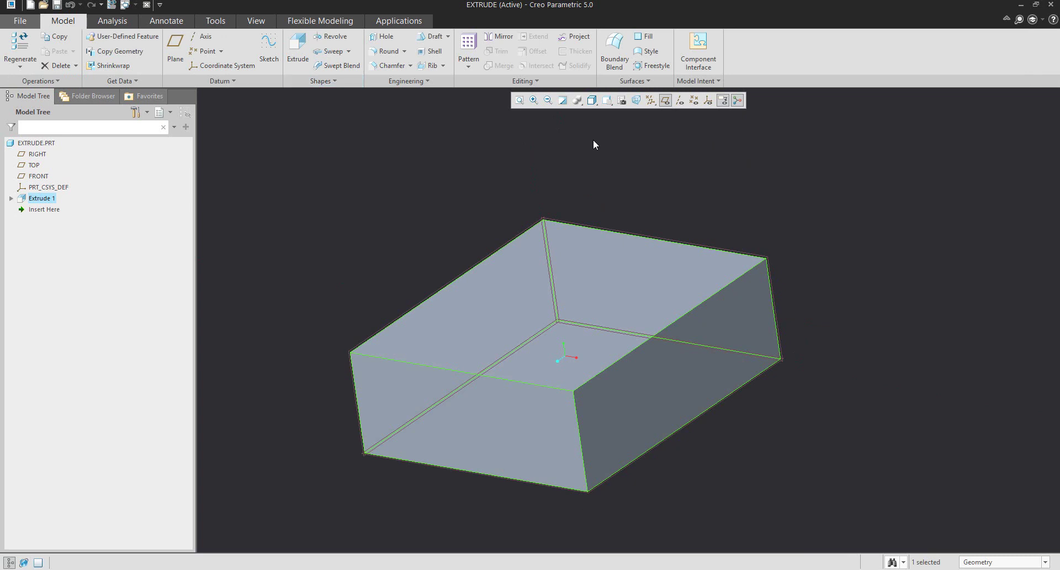
Hide the datum planes and the spin center so the model rotates about the pointer location.
{"action": "middle_click_drag", "start_coordinate": [647, 180], "coordinate": [619, 182]}
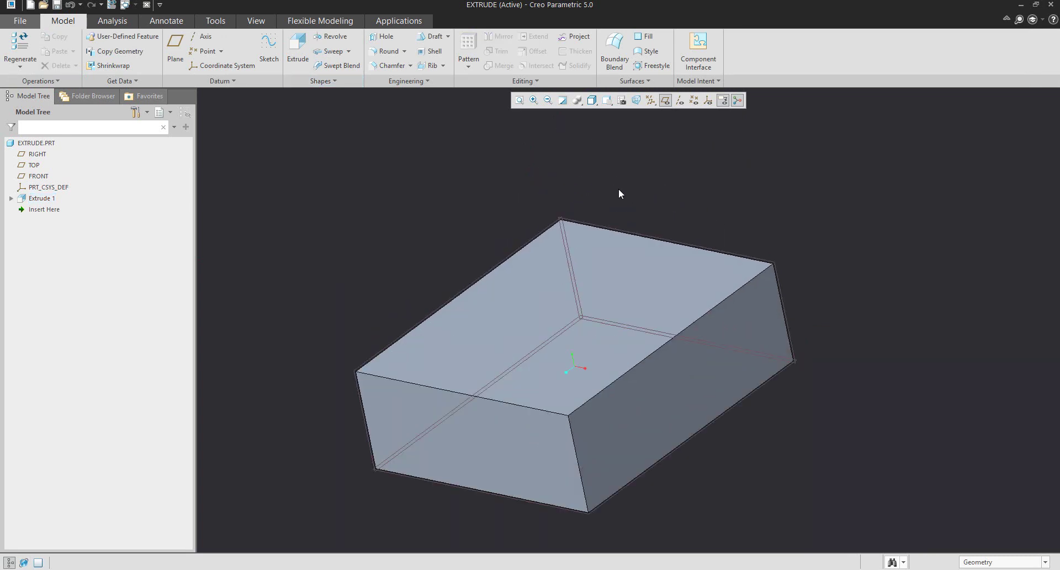
{"action": "left_click", "coordinate": [666, 100]}
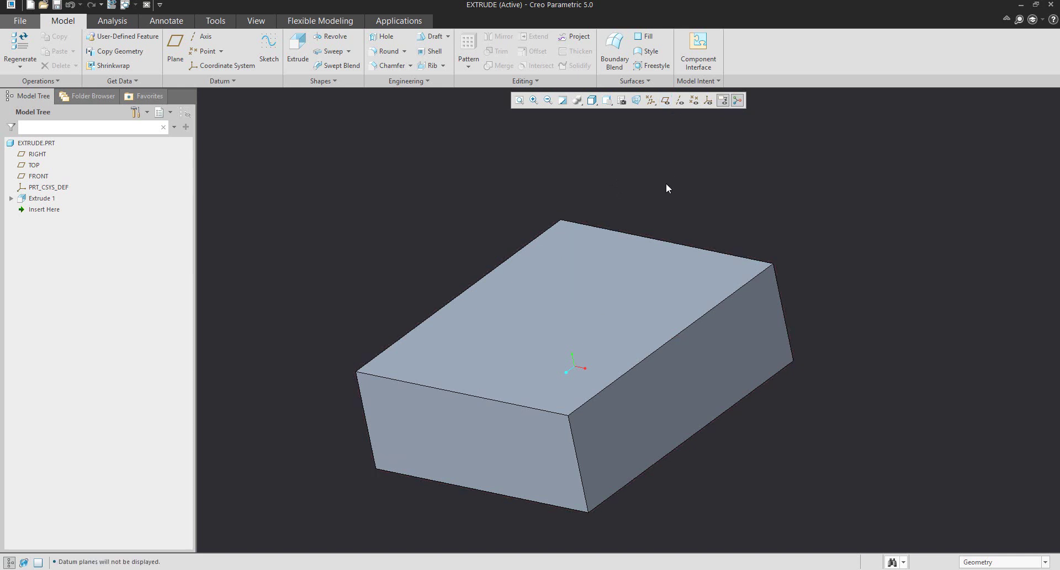
{"action": "middle_click_drag", "start_coordinate": [612, 288], "coordinate": [804, 219]}
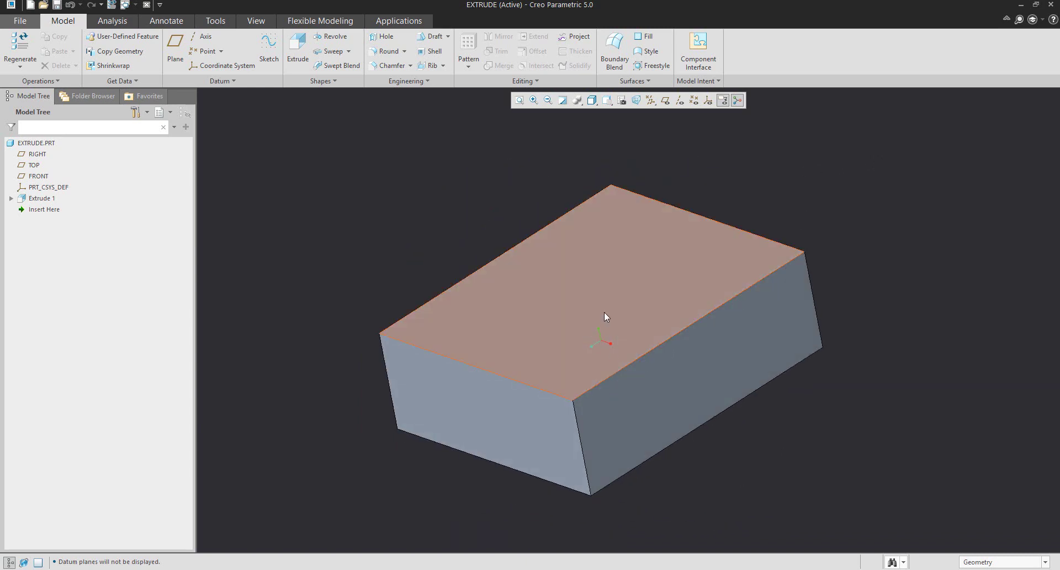
{"action": "mouse_move", "coordinate": [604, 329]}
{"action": "middle_mouse_down"}
{"action": "mouse_move", "coordinate": [838, 288]}
{"action": "mouse_move", "coordinate": [627, 305]}
{"action": "mouse_move", "coordinate": [663, 265]}
{"action": "middle_mouse_up"}
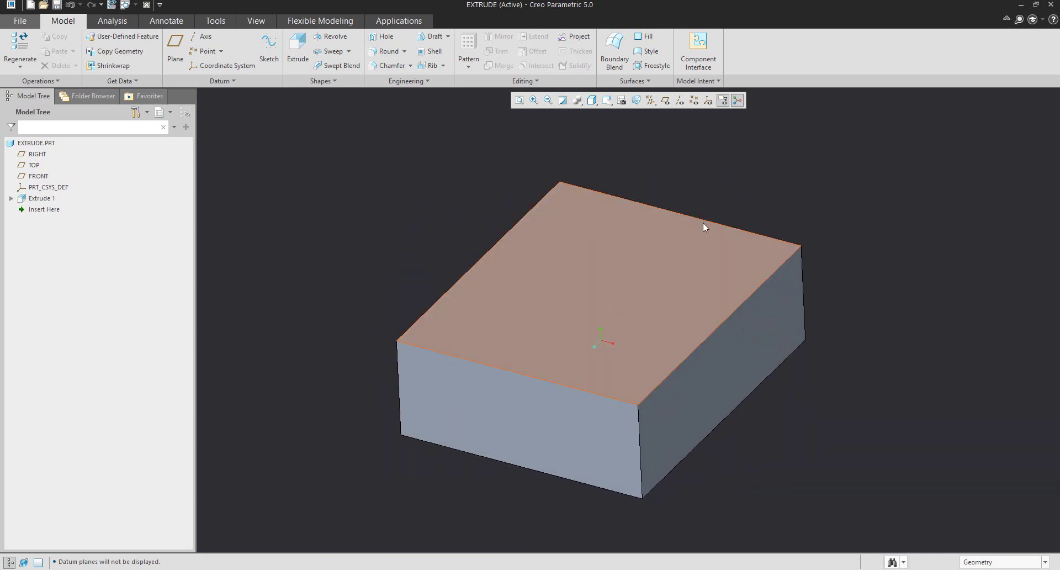
{"action": "left_click", "coordinate": [738, 101]}
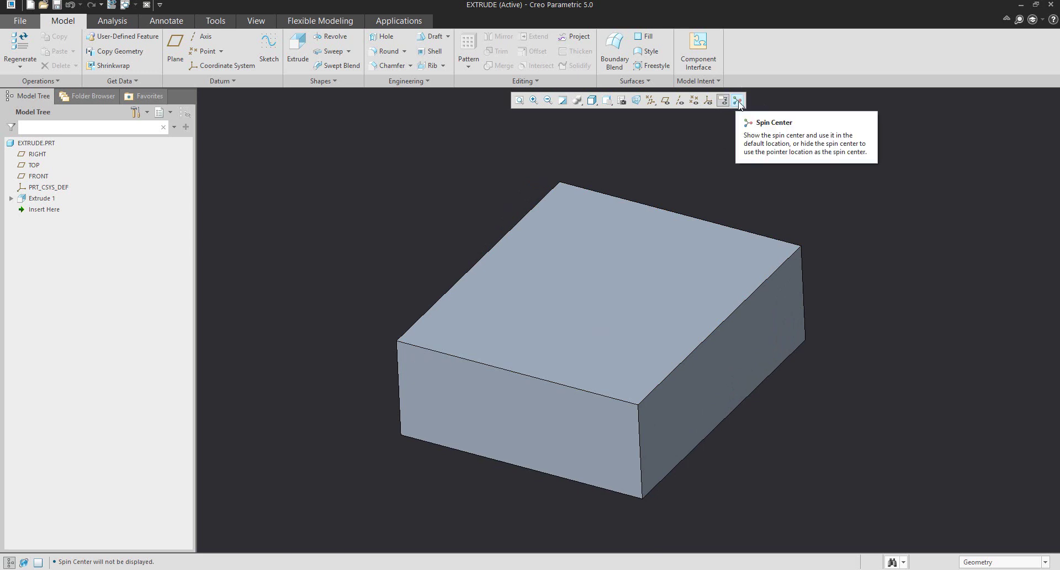
{"action": "middle_click_drag", "start_coordinate": [570, 193], "coordinate": [680, 428]}
{"action": "scroll", "coordinate": [508, 378], "scroll_direction": "up", "scroll_amount": 1}
{"action": "scroll", "coordinate": [509, 381], "scroll_direction": "down", "scroll_amount": 5}
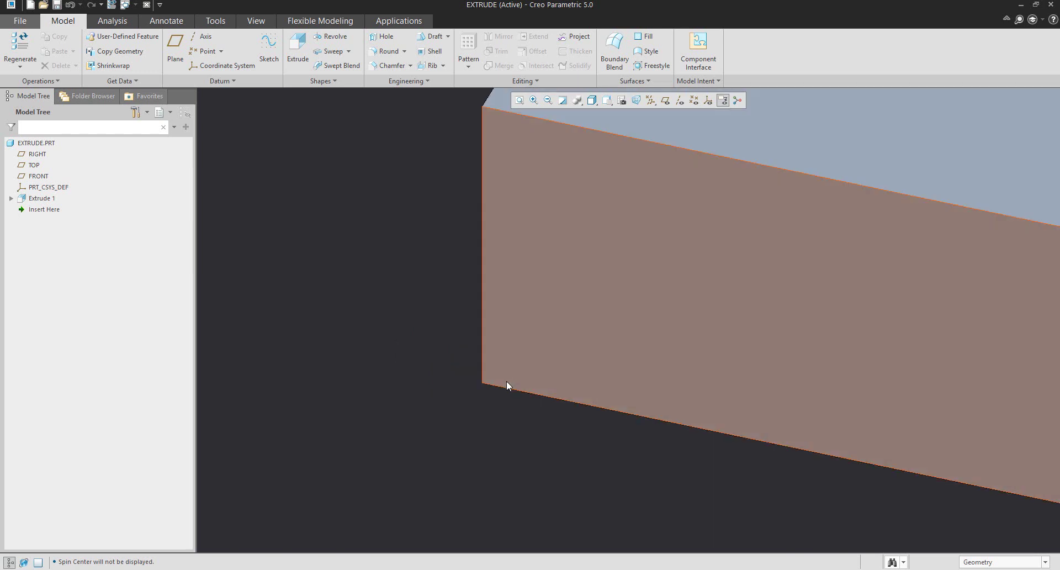
{"action": "scroll", "coordinate": [479, 390], "scroll_direction": "up", "scroll_amount": 5}
{"action": "scroll", "coordinate": [478, 365], "scroll_direction": "down", "scroll_amount": 3}
{"action": "scroll", "coordinate": [477, 347], "scroll_direction": "up", "scroll_amount": 3}
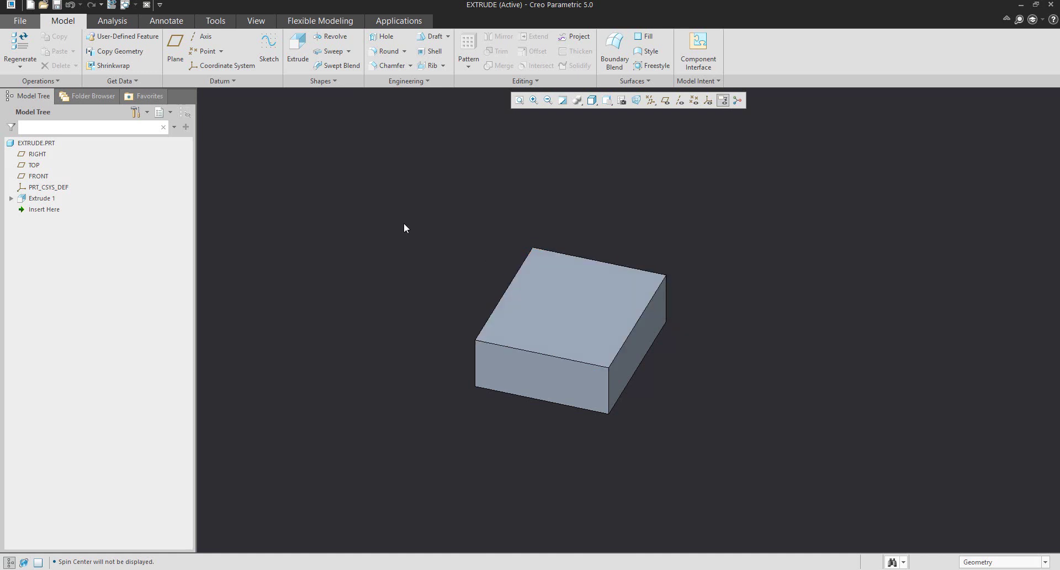
{"action": "left_click", "coordinate": [297, 47]}
{"action": "left_click", "coordinate": [605, 310]}
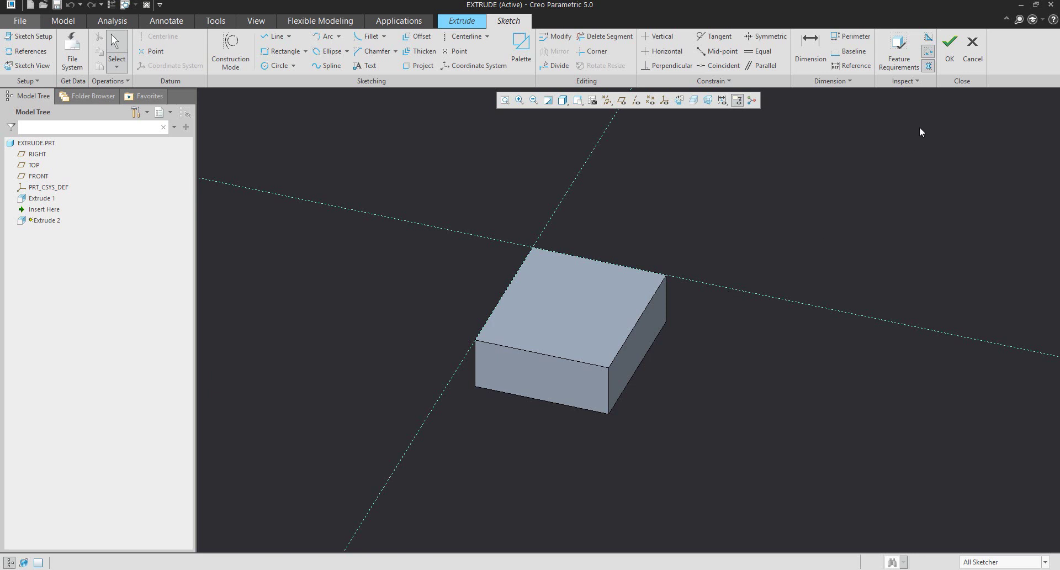
{"action": "left_click", "coordinate": [972, 51]}
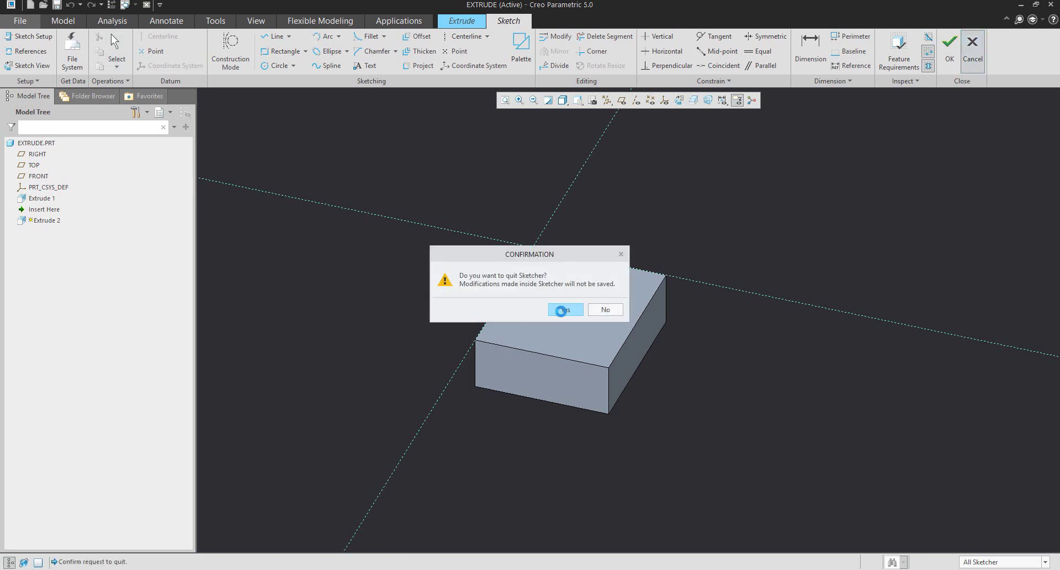
{"action": "left_click", "coordinate": [562, 308]}
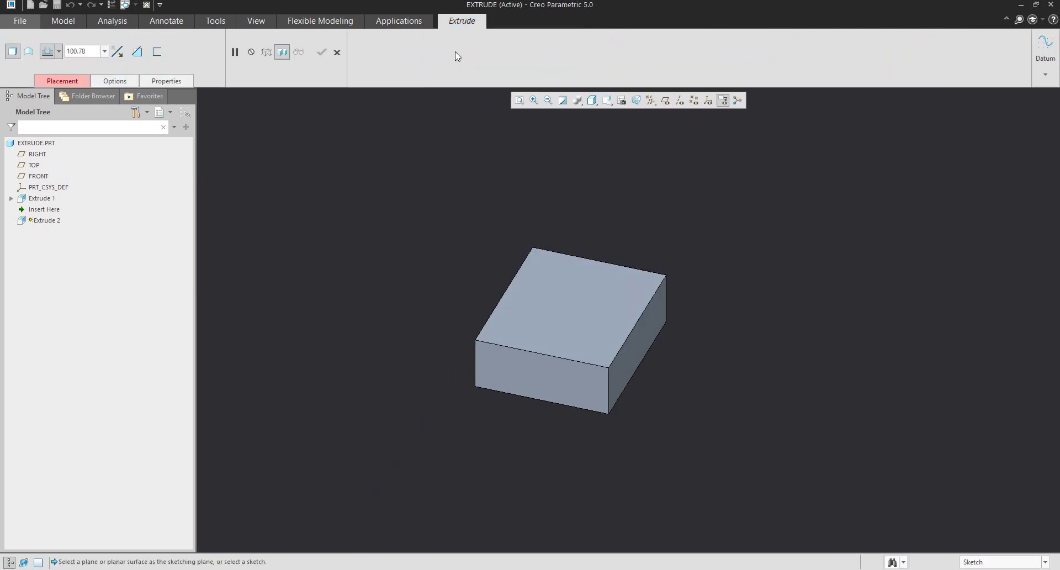
{"action": "left_click", "coordinate": [337, 52]}
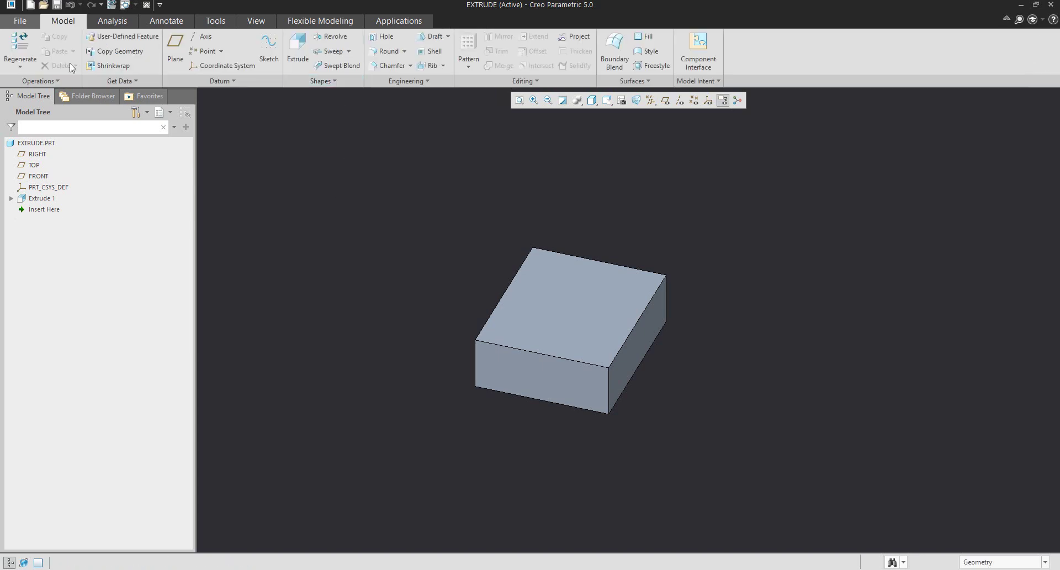
Open the Configuration Editor and search all option categories for the keyword "starts".
{"action": "left_click", "coordinate": [24, 25]}
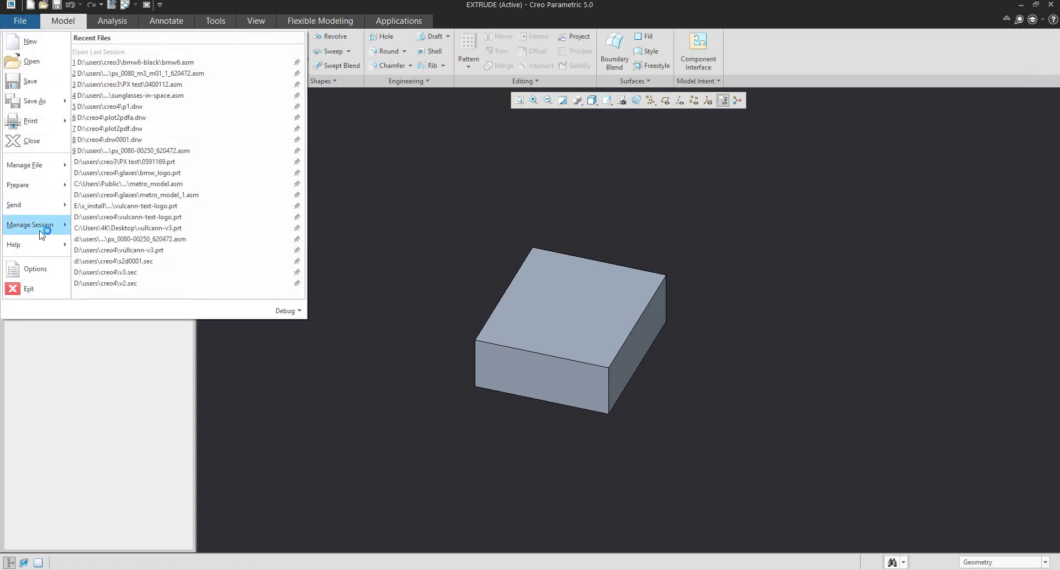
{"action": "left_click", "coordinate": [33, 269]}
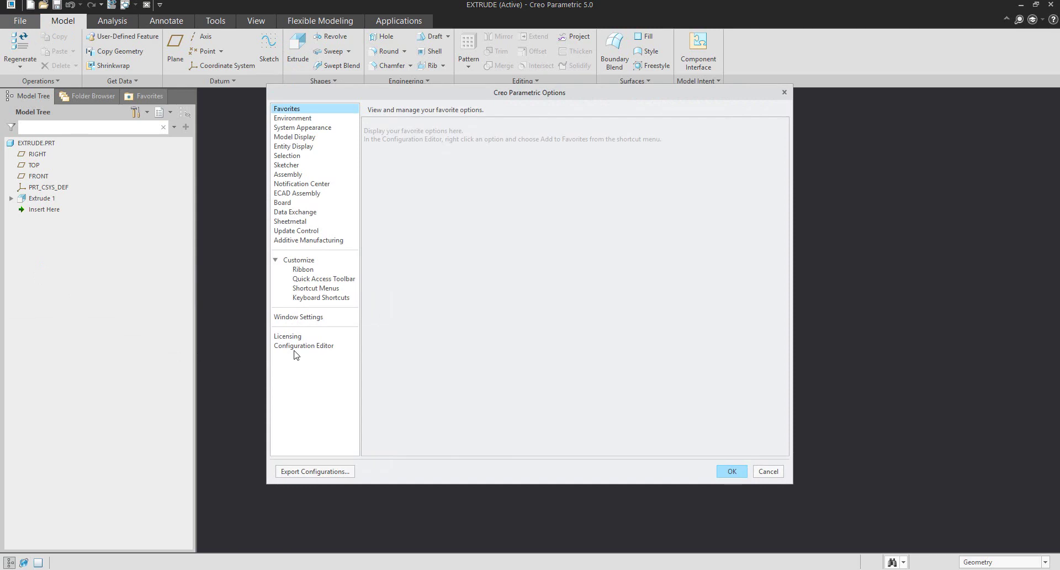
{"action": "left_click", "coordinate": [296, 346]}
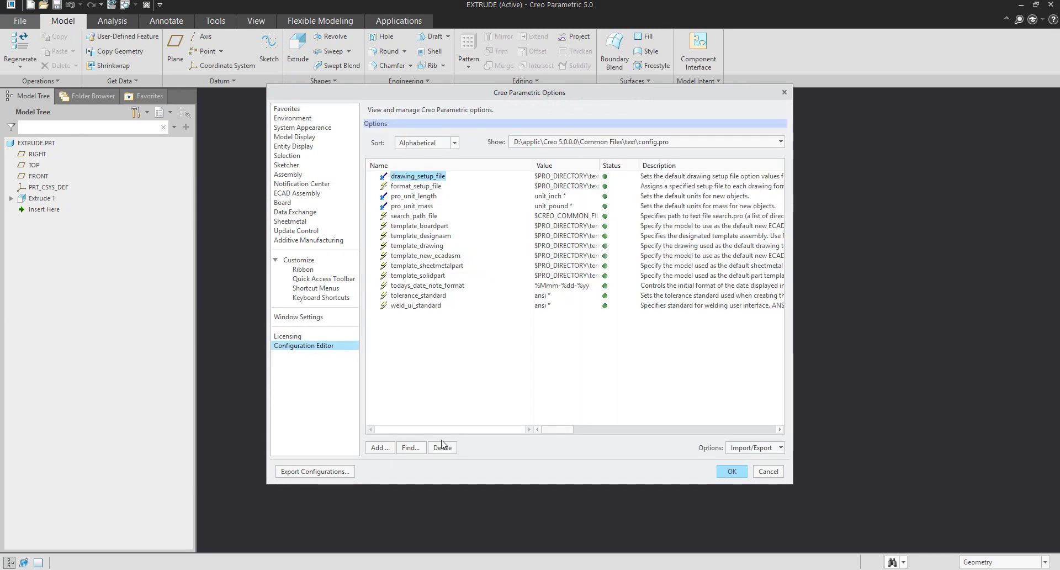
{"action": "left_click", "coordinate": [411, 448]}
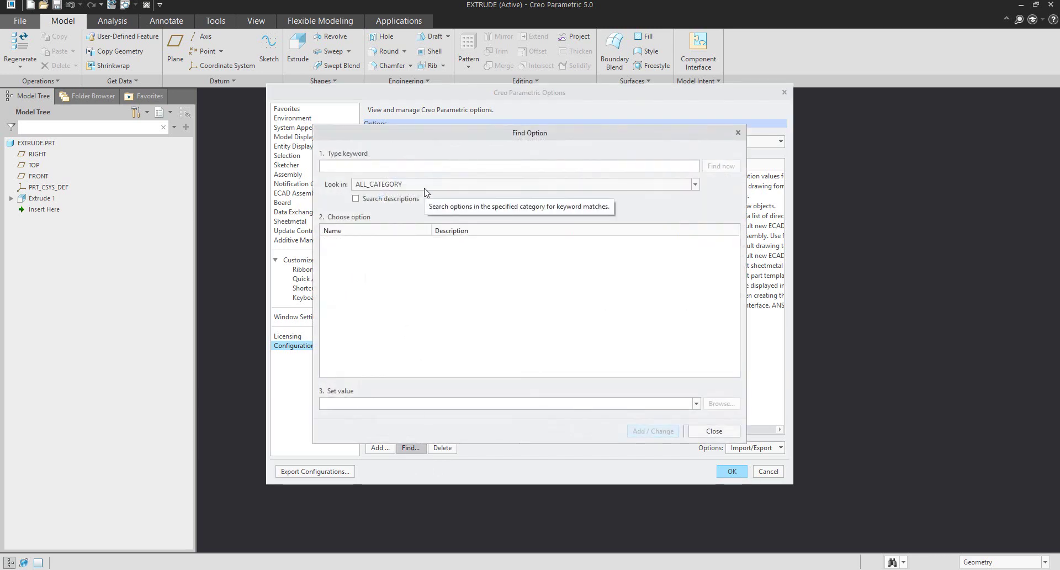
{"action": "type", "text": "starts"}
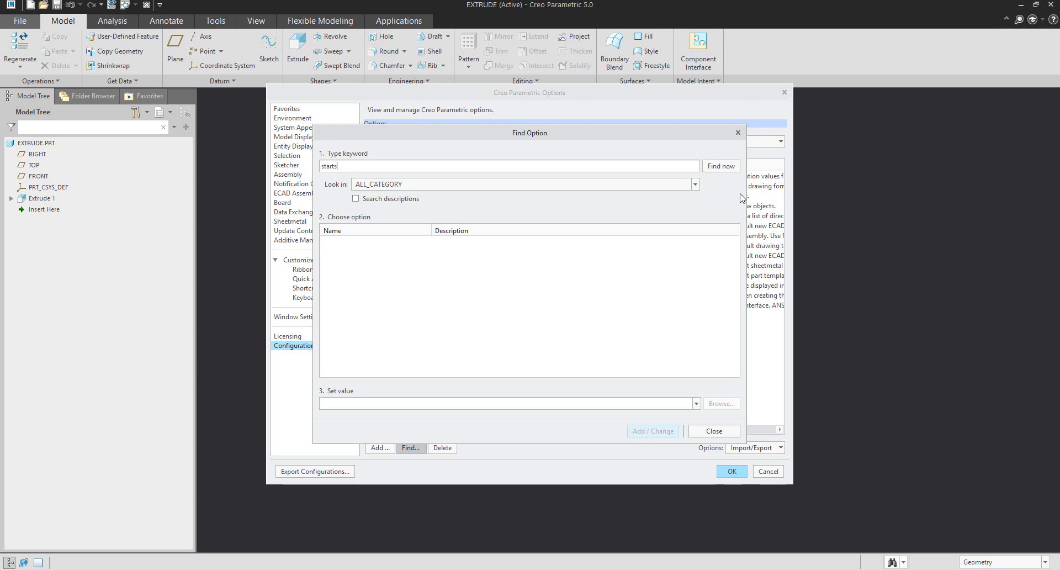
{"action": "left_click", "coordinate": [723, 167]}
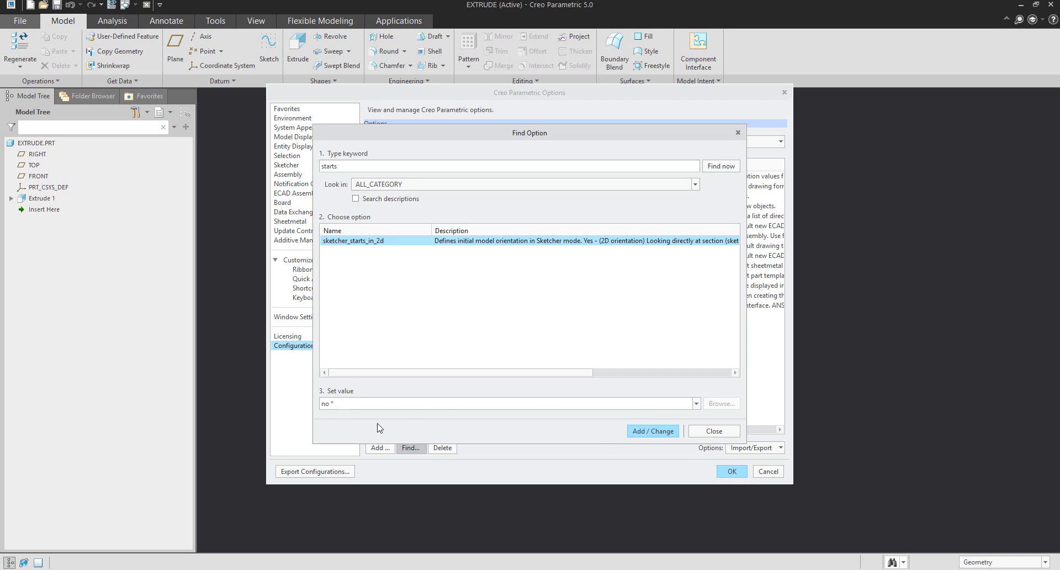
Set sketcher_starts_in_2d to yes and apply it to the current session without saving it to a configuration file.
{"action": "left_click", "coordinate": [697, 403]}
{"action": "left_click", "coordinate": [656, 435]}
{"action": "left_click", "coordinate": [711, 434]}
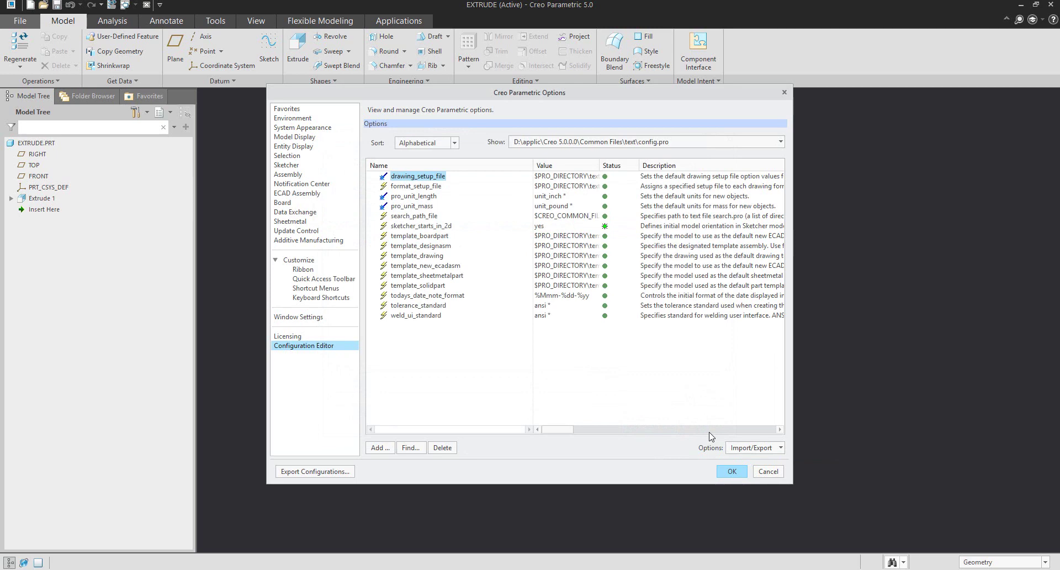
{"action": "left_click", "coordinate": [732, 473]}
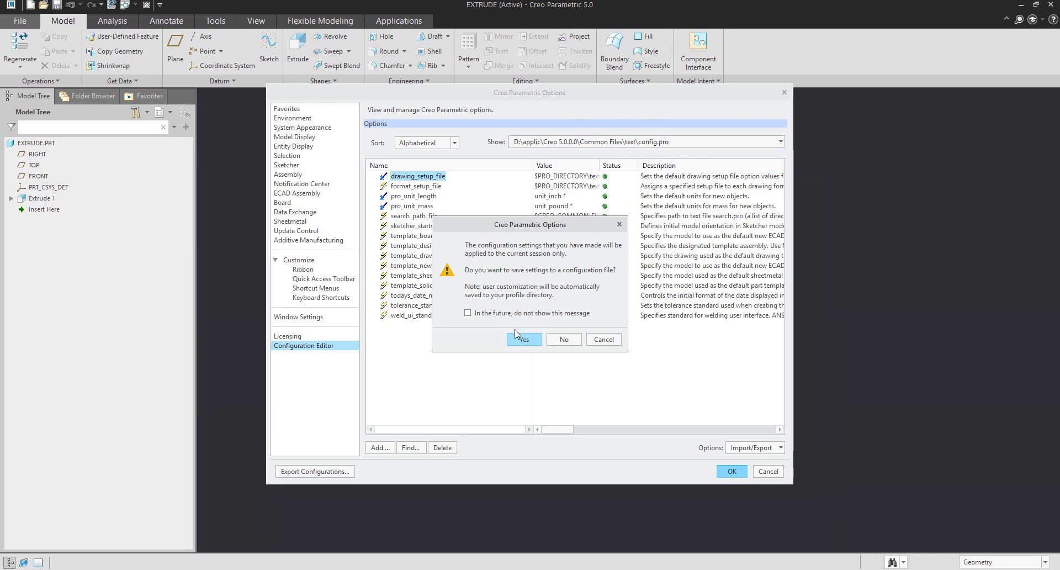
{"action": "left_click", "coordinate": [564, 340]}
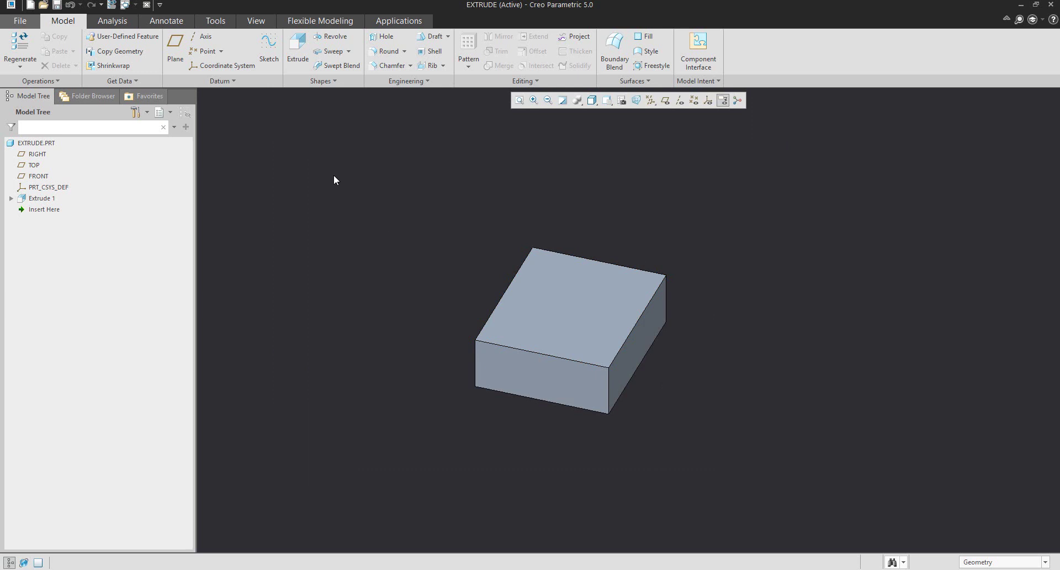
Start an Extrude sketch on the block's large upper face and restore the 2D sketch orientation after tilting the model.
{"action": "left_click", "coordinate": [298, 49]}
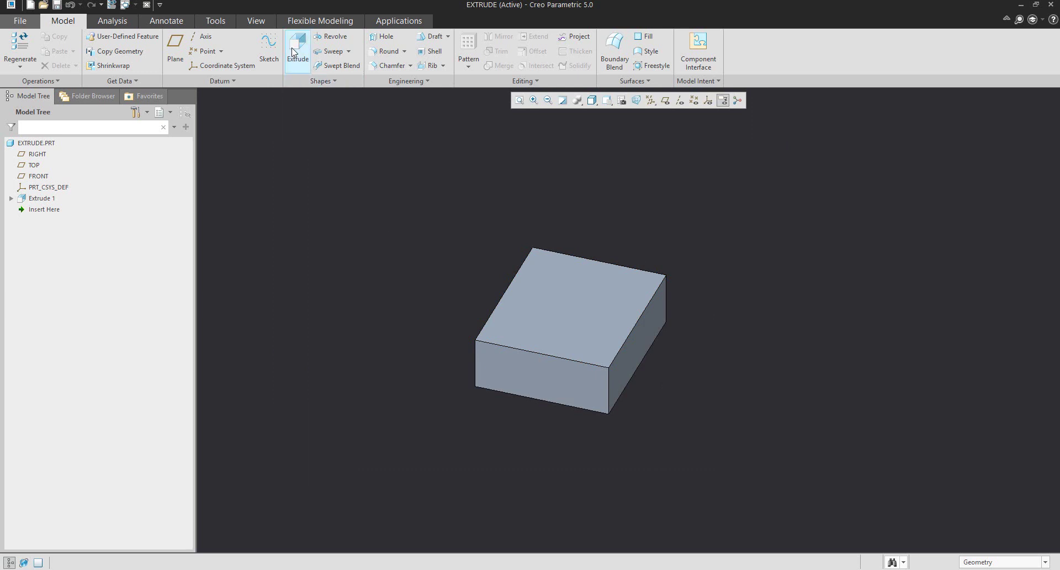
{"action": "left_click", "coordinate": [590, 318]}
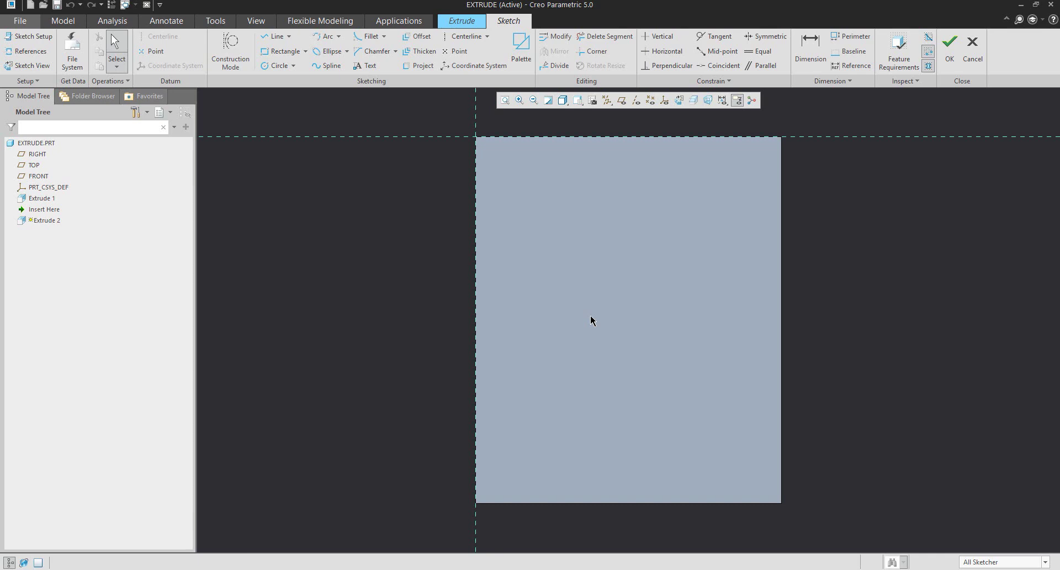
{"action": "key", "text": "ctrl+d"}
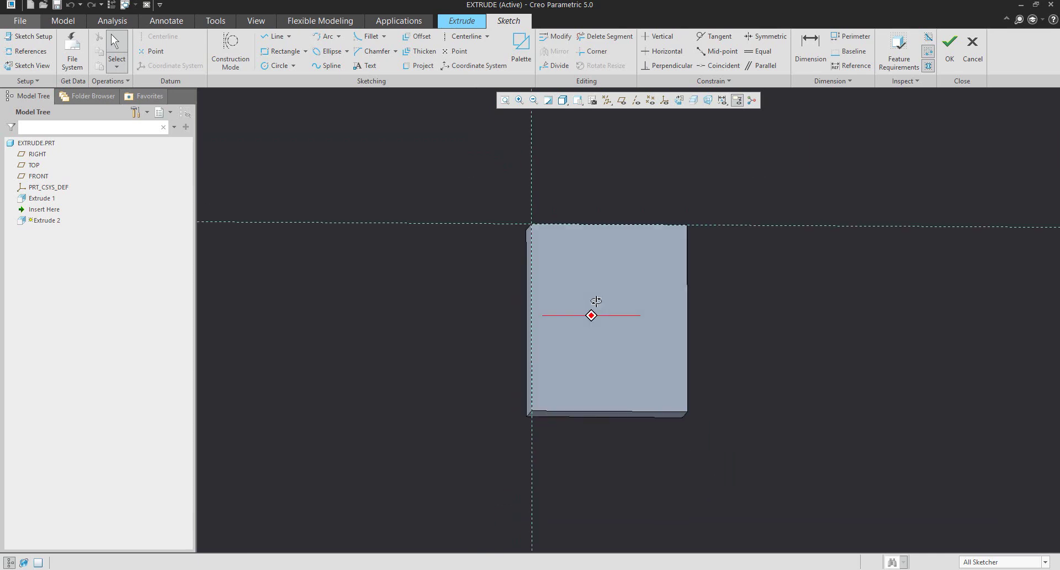
{"action": "middle_click_drag", "start_coordinate": [601, 275], "coordinate": [617, 313]}
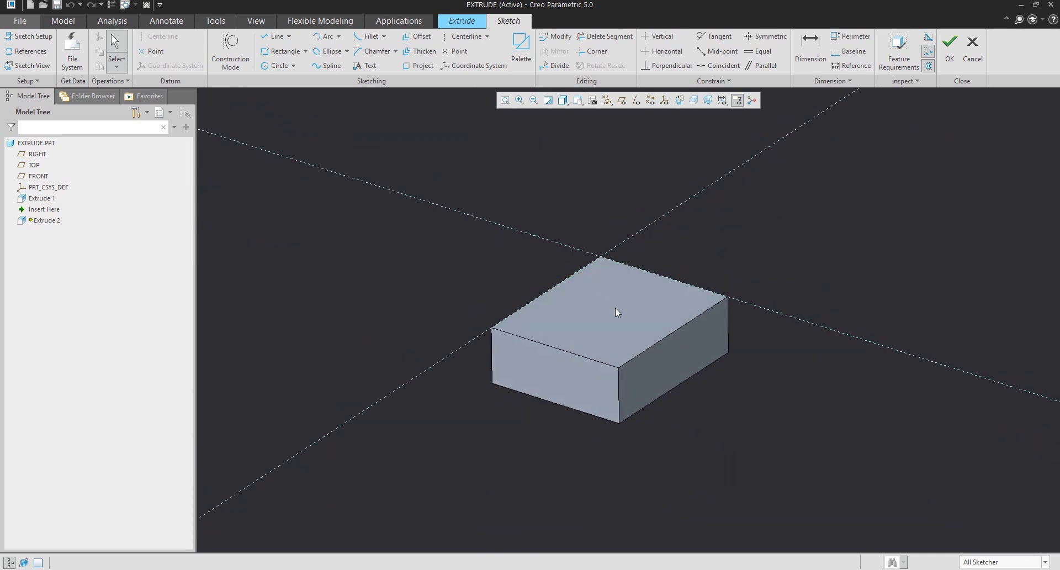
{"action": "left_click", "coordinate": [679, 101]}
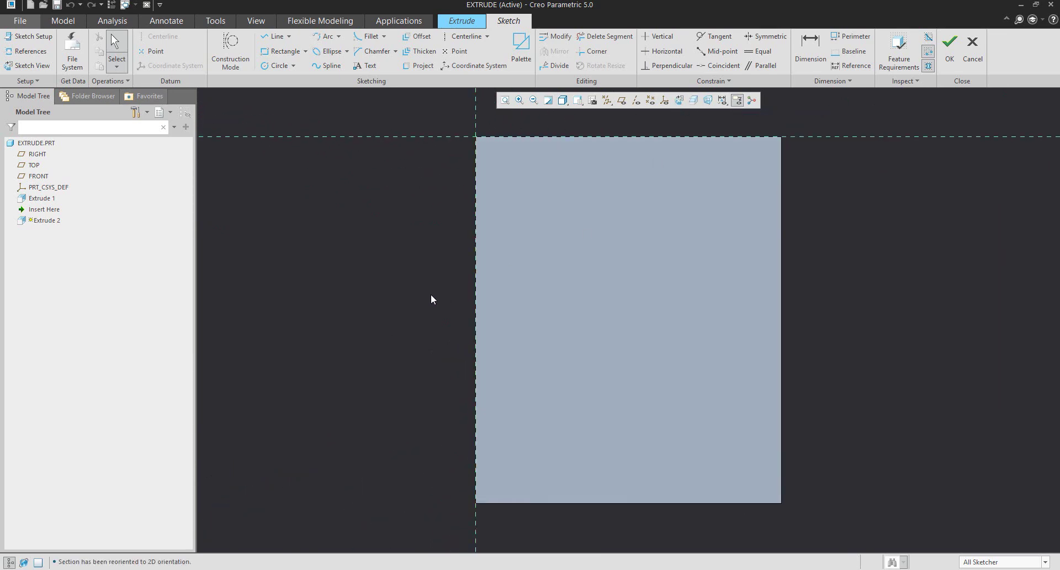
Sketch a square with sides of about 144 inside the block's face, about 57 from its upper edge.
{"action": "scroll", "coordinate": [431, 299], "scroll_direction": "down", "scroll_amount": 2}
{"action": "scroll", "coordinate": [431, 299], "scroll_direction": "up", "scroll_amount": 1}
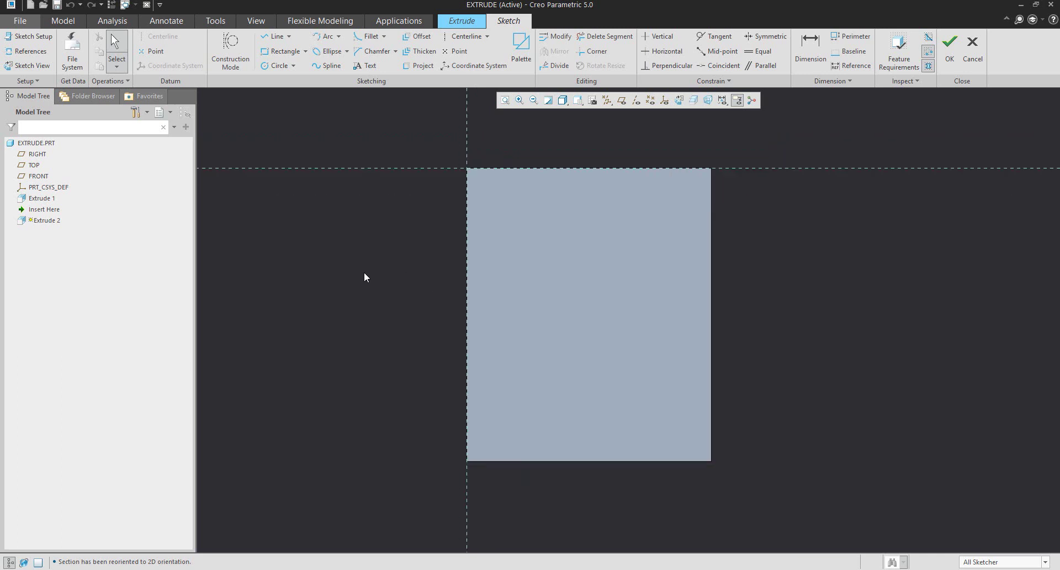
{"action": "left_click", "coordinate": [279, 52]}
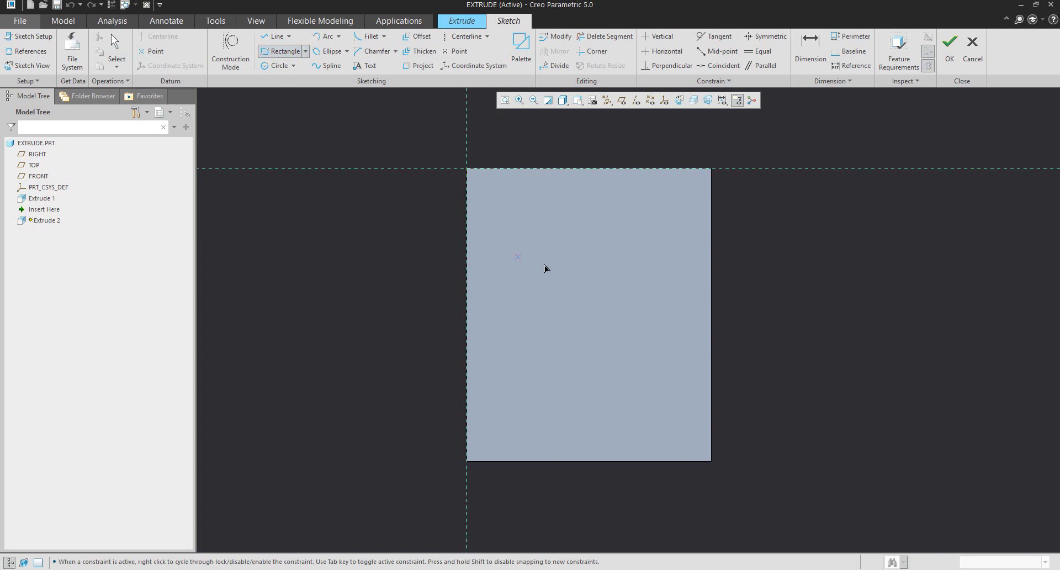
{"action": "left_click", "coordinate": [658, 365]}
{"action": "middle_click", "coordinate": [734, 352]}
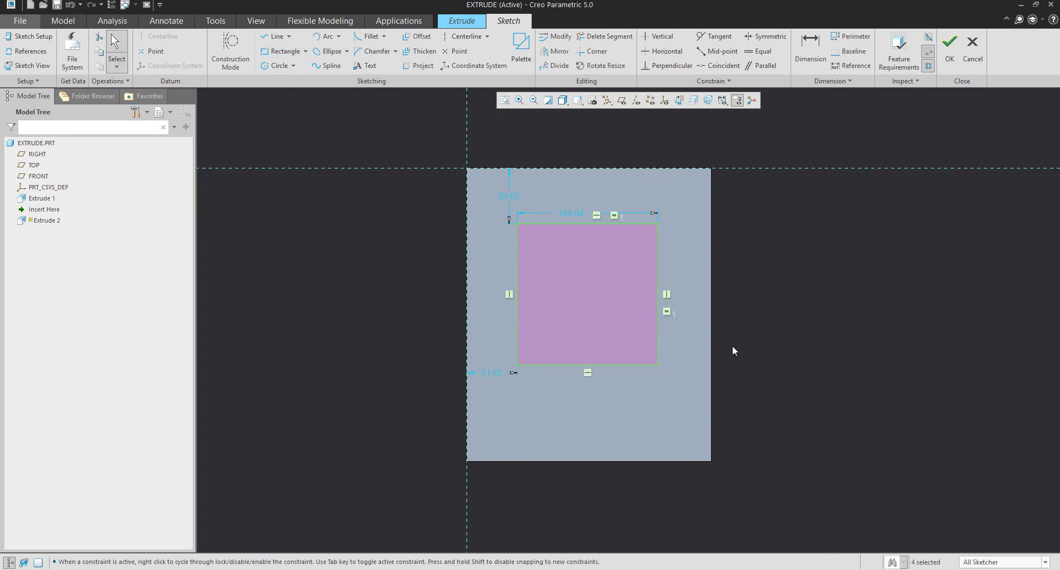
Set the square's offset from the upper edge to 50 and its side length to 150, and accept the sketch.
{"action": "double_click", "coordinate": [510, 198]}
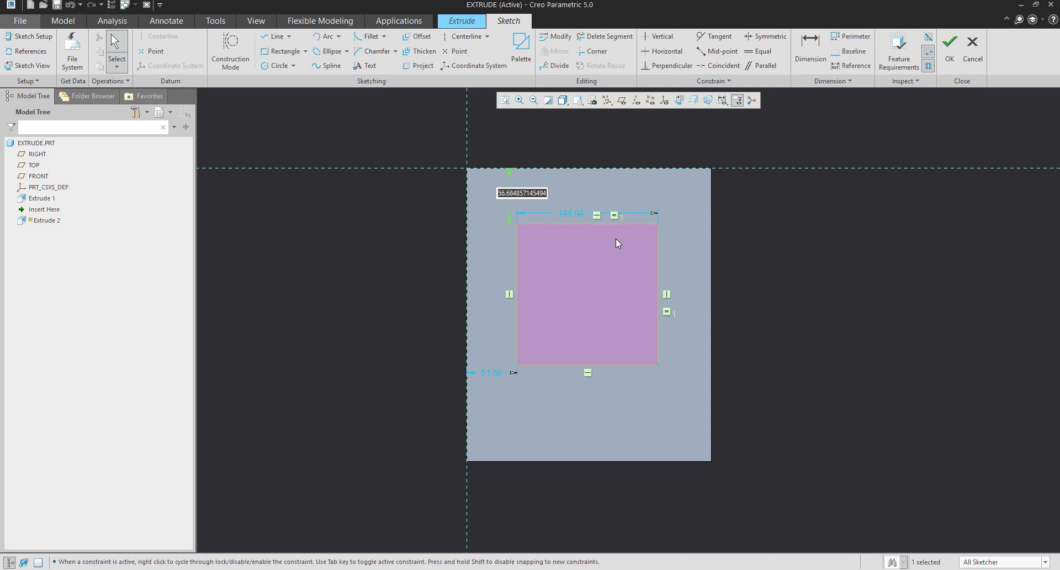
{"action": "type", "text": "50"}
{"action": "key", "text": "Return"}
{"action": "double_click", "coordinate": [566, 208]}
{"action": "type", "text": "150"}
{"action": "key", "text": "Return"}
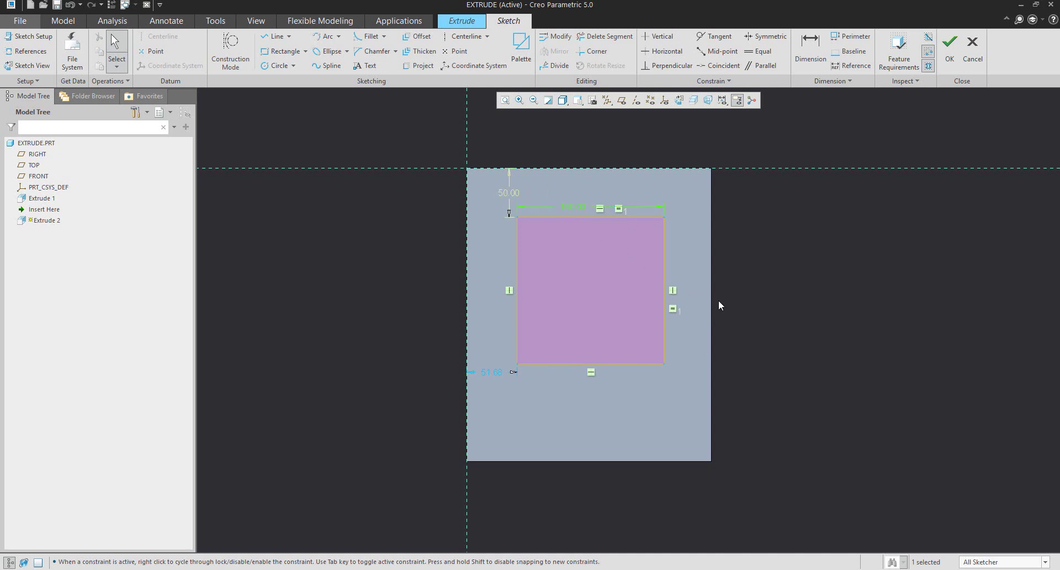
{"action": "mouse_move", "coordinate": [781, 279]}
{"action": "middle_mouse_down"}
{"action": "mouse_move", "coordinate": [757, 220]}
{"action": "mouse_move", "coordinate": [754, 229]}
{"action": "middle_mouse_up"}
{"action": "left_click", "coordinate": [950, 47]}
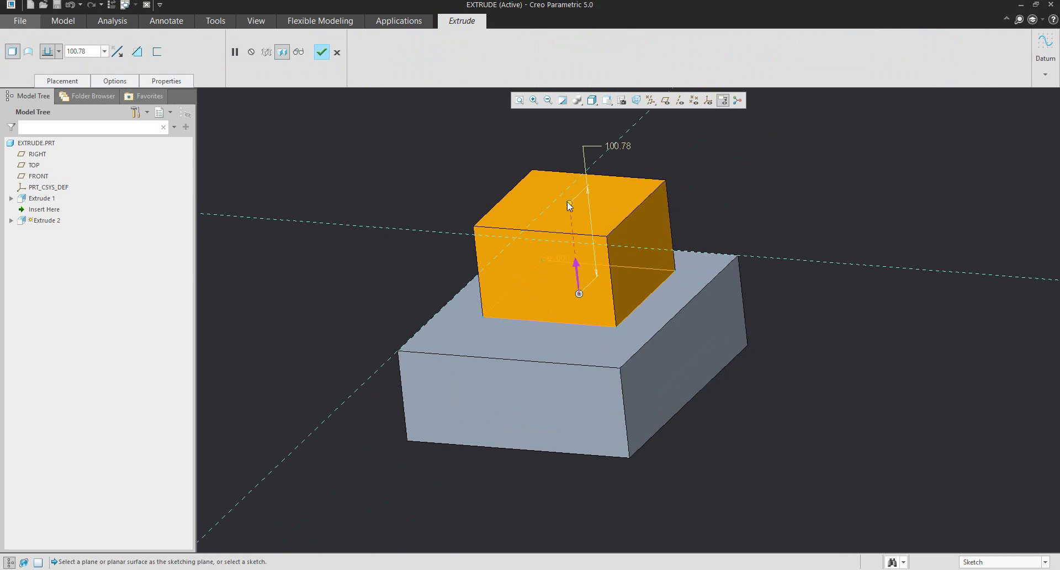
Pull the extrusion depth down into the block to cut a square pocket about 28 deep, and complete the feature.
{"action": "mouse_move", "coordinate": [570, 203]}
{"action": "left_mouse_down"}
{"action": "mouse_move", "coordinate": [570, 142]}
{"action": "mouse_move", "coordinate": [590, 246]}
{"action": "mouse_move", "coordinate": [589, 258]}
{"action": "mouse_move", "coordinate": [590, 231]}
{"action": "mouse_move", "coordinate": [579, 267]}
{"action": "mouse_move", "coordinate": [602, 325]}
{"action": "left_mouse_up"}
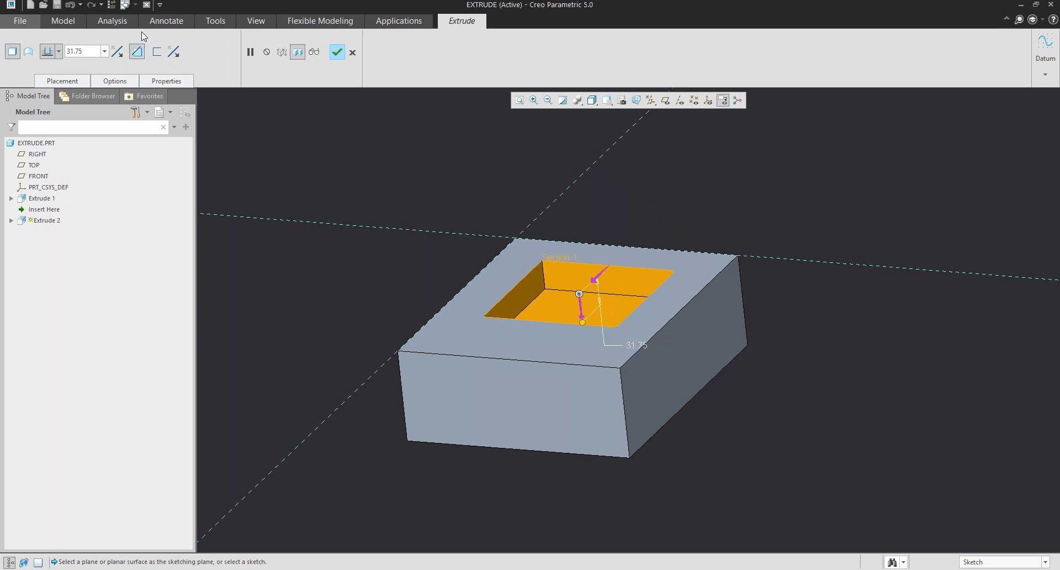
{"action": "mouse_move", "coordinate": [583, 322]}
{"action": "left_mouse_down"}
{"action": "mouse_move", "coordinate": [569, 192]}
{"action": "mouse_move", "coordinate": [584, 321]}
{"action": "left_mouse_up"}
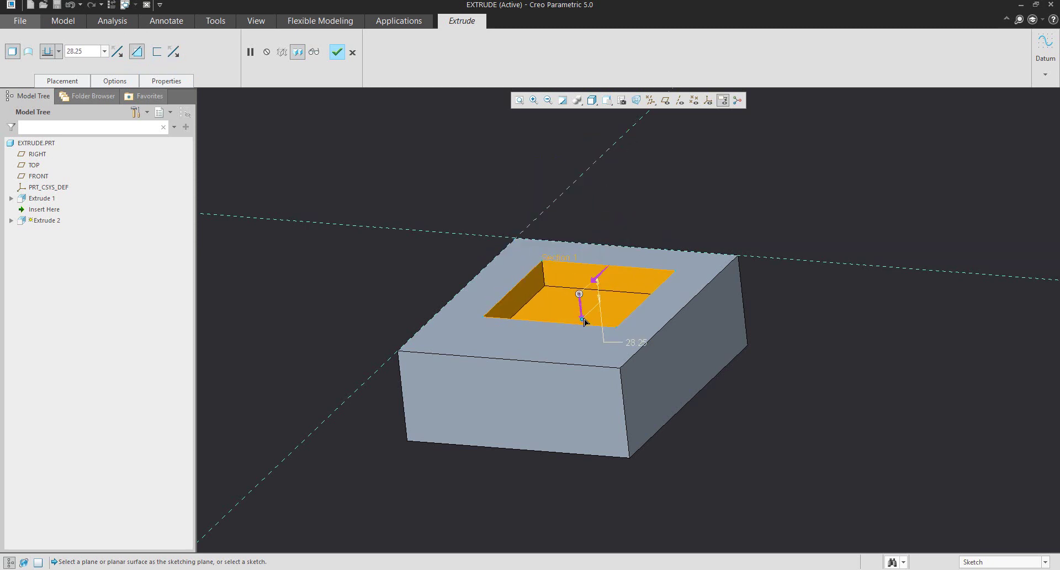
{"action": "left_click", "coordinate": [337, 52]}
Redefine the pocket extrusion to add material instead of removing it, stretch it outward to a depth of about 160, and complete the feature.
{"action": "middle_click_drag", "start_coordinate": [528, 174], "coordinate": [506, 204]}
{"action": "left_click", "coordinate": [50, 212]}
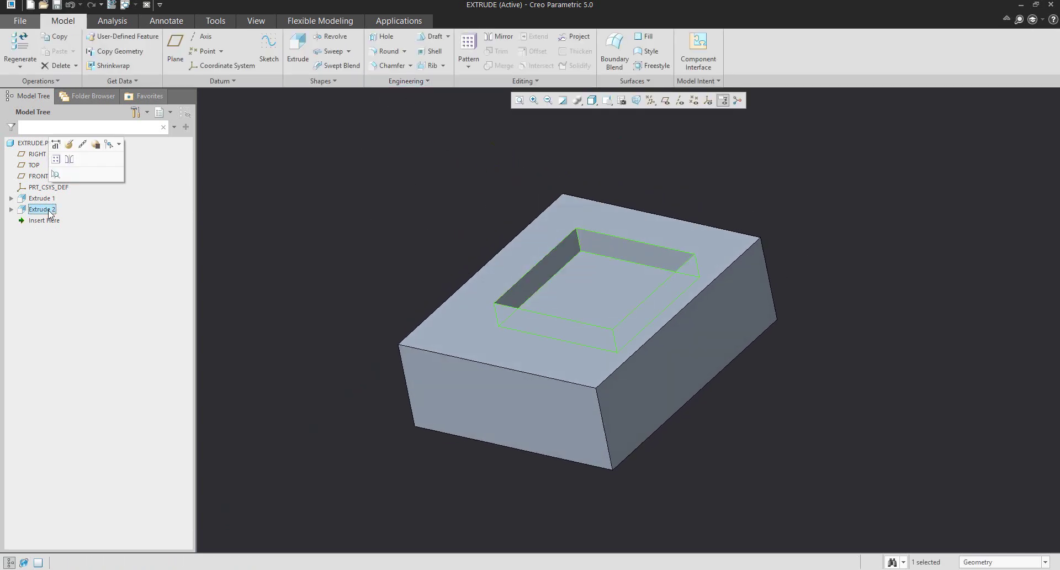
{"action": "left_click", "coordinate": [70, 145]}
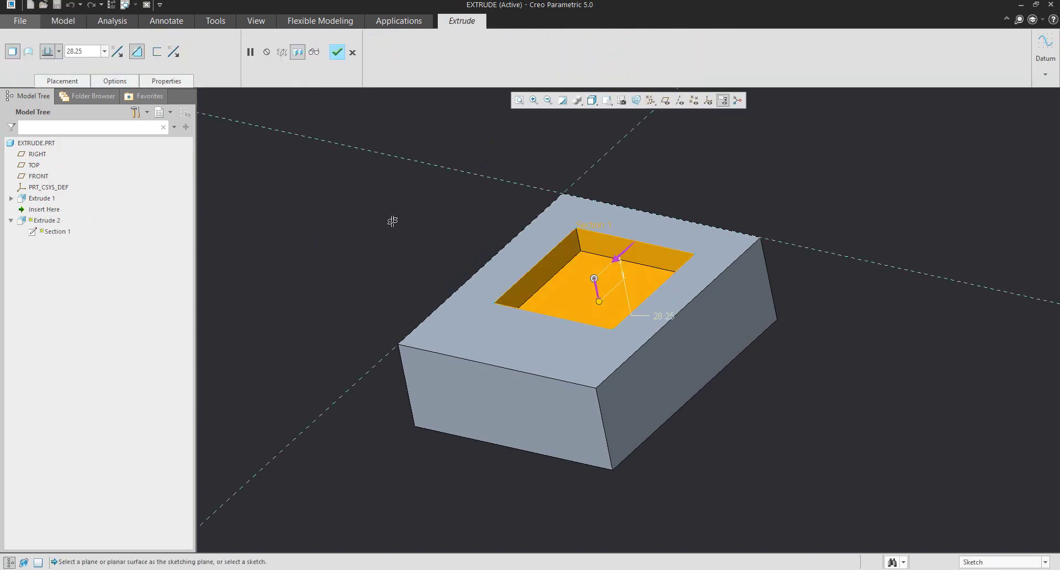
{"action": "middle_click_drag", "start_coordinate": [392, 220], "coordinate": [381, 225]}
{"action": "left_click_drag", "start_coordinate": [599, 301], "coordinate": [602, 322]}
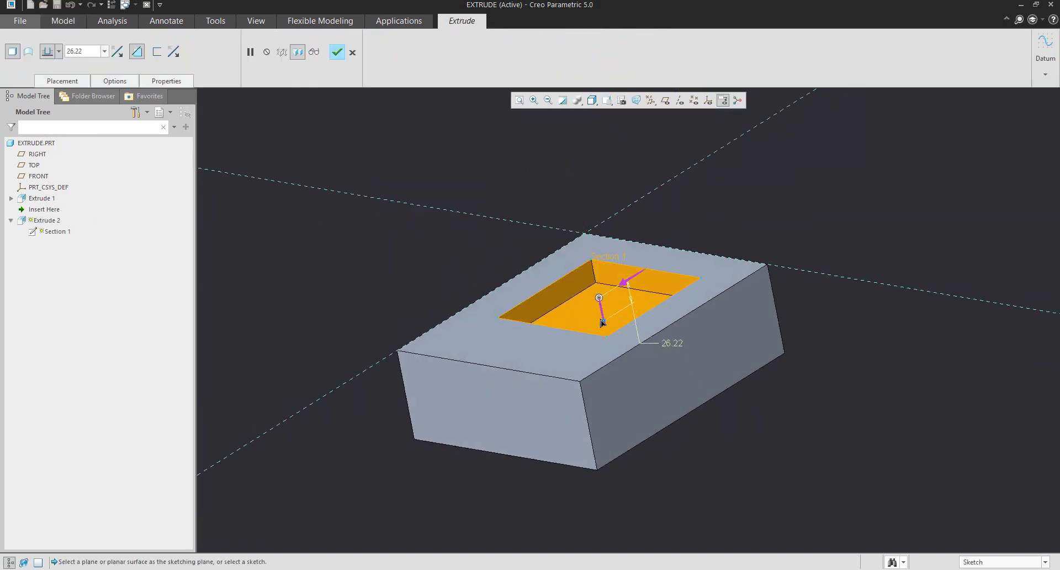
{"action": "left_click", "coordinate": [137, 52]}
{"action": "left_click_drag", "start_coordinate": [603, 323], "coordinate": [572, 157]}
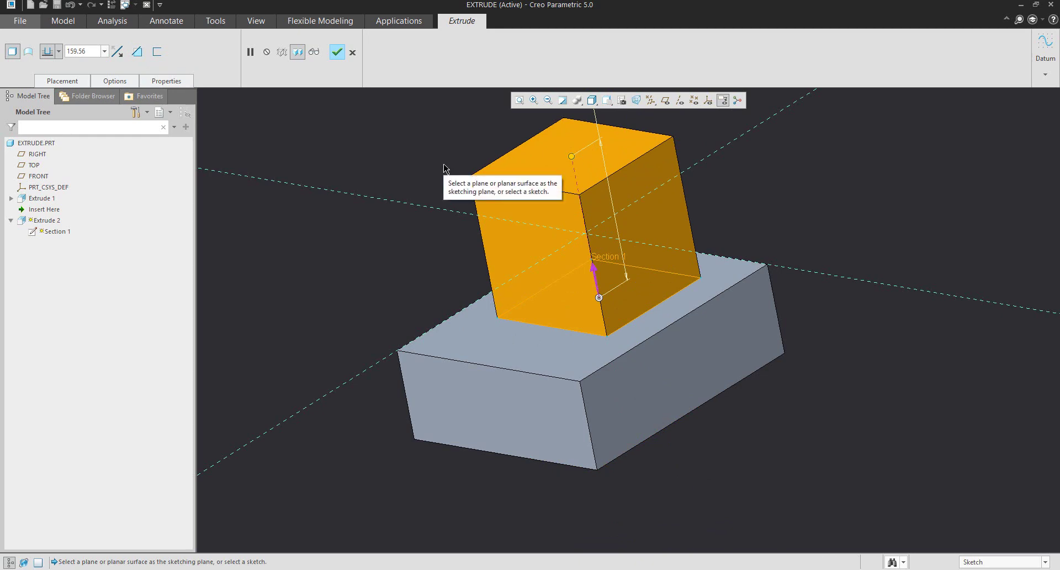
{"action": "key", "text": "ctrl+d"}
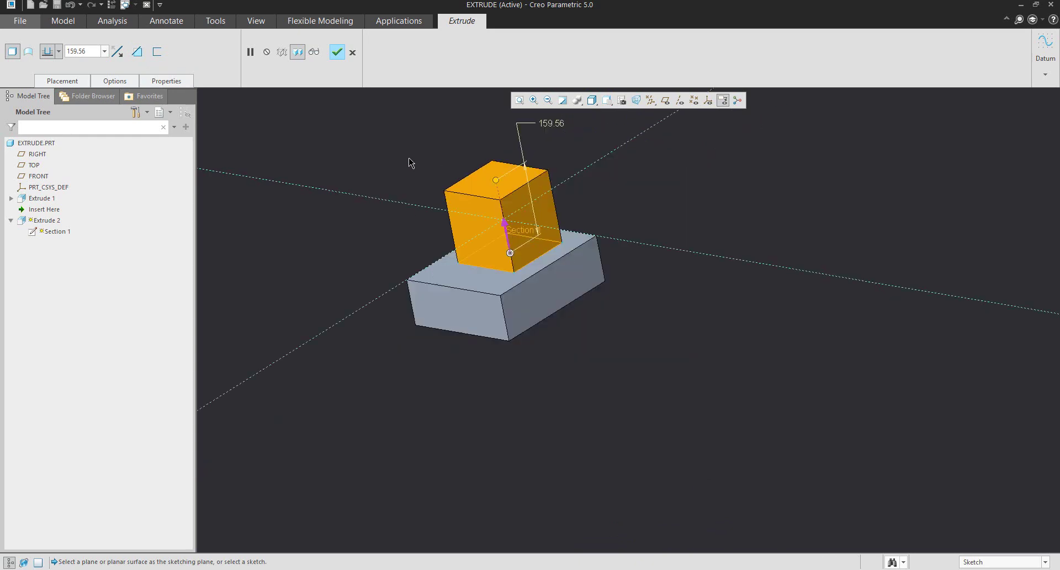
{"action": "middle_click", "coordinate": [408, 161]}
Chamfer the boss's upper outer edge with a D x D chamfer stretched freehand to about 53.
{"action": "middle_click_drag", "start_coordinate": [502, 257], "coordinate": [748, 263]}
{"action": "scroll", "coordinate": [660, 363], "scroll_direction": "down", "scroll_amount": 3}
{"action": "scroll", "coordinate": [660, 363], "scroll_direction": "up", "scroll_amount": 3}
{"action": "middle_click_drag", "start_coordinate": [660, 363], "coordinate": [661, 304]}
{"action": "left_click", "coordinate": [766, 369]}
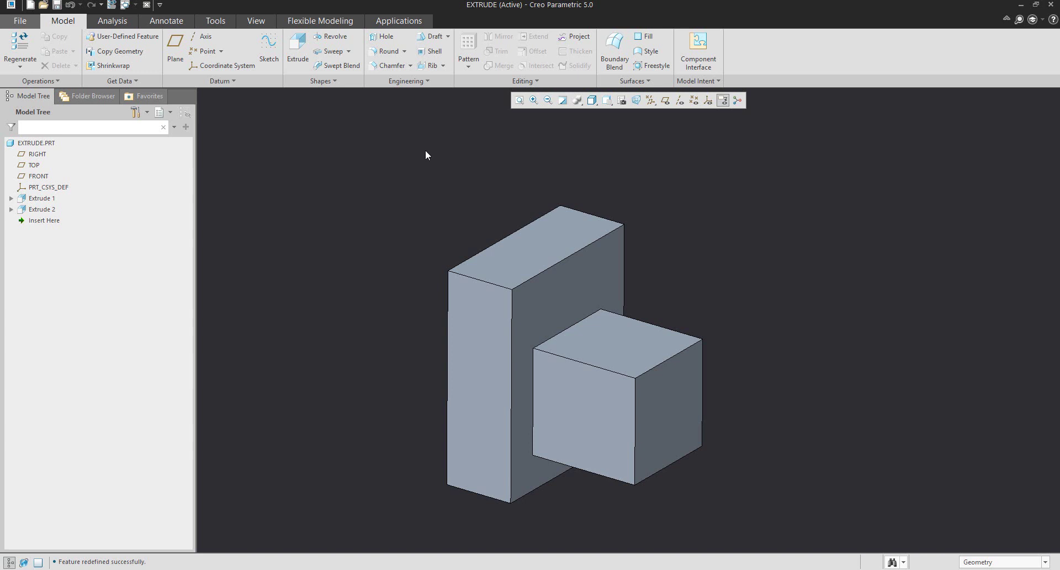
{"action": "left_click", "coordinate": [390, 65]}
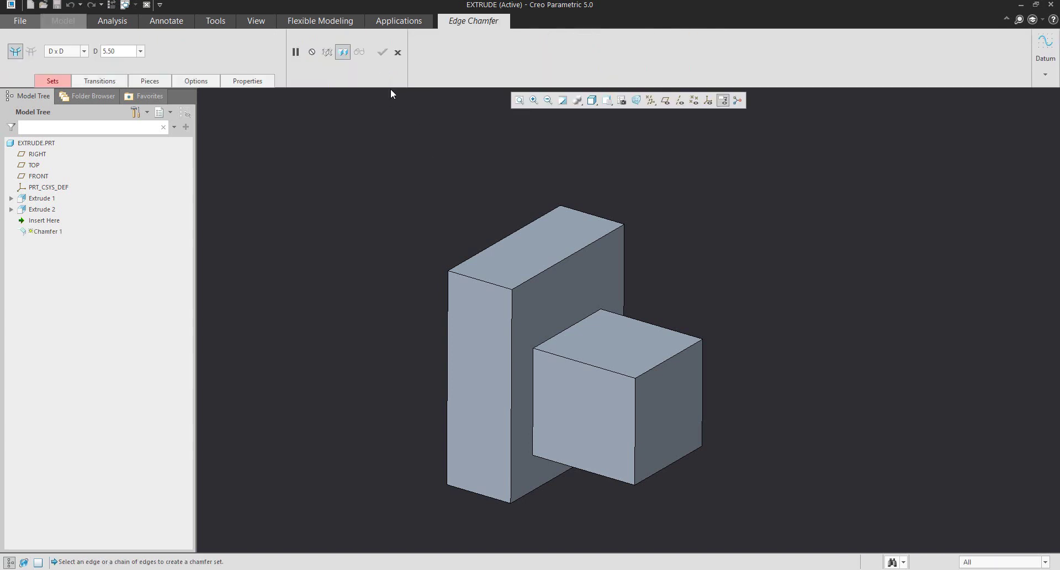
{"action": "left_click", "coordinate": [667, 359]}
{"action": "left_click_drag", "start_coordinate": [667, 360], "coordinate": [639, 340]}
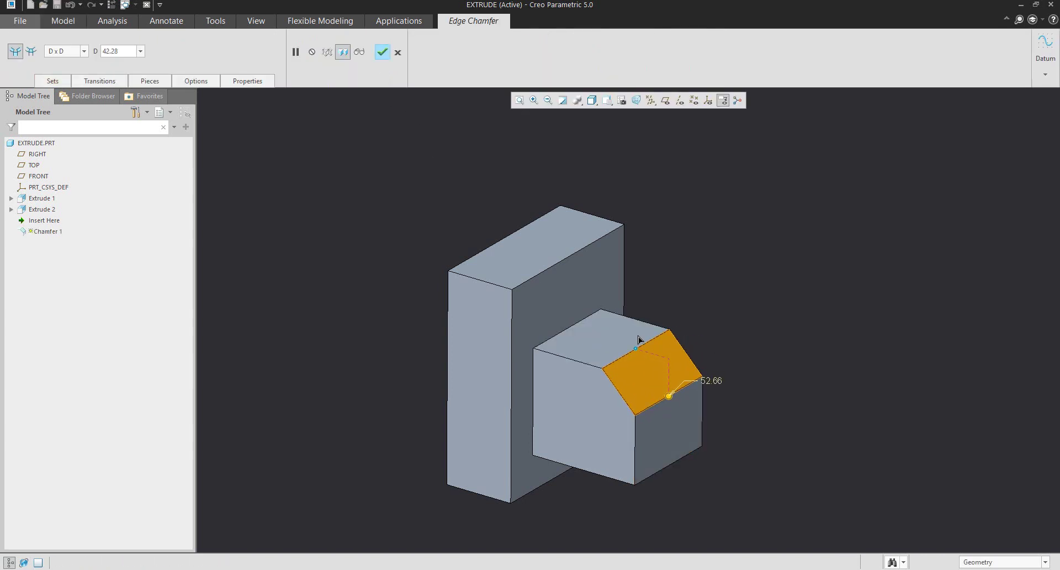
{"action": "middle_click", "coordinate": [720, 305]}
Start an extrusion on the block face carrying the boss, sketch a rectangle about 89 by 35 on the boss's upper edge, and accept it.
{"action": "middle_click_drag", "start_coordinate": [728, 310], "coordinate": [786, 275]}
{"action": "scroll", "coordinate": [639, 398], "scroll_direction": "down", "scroll_amount": 3}
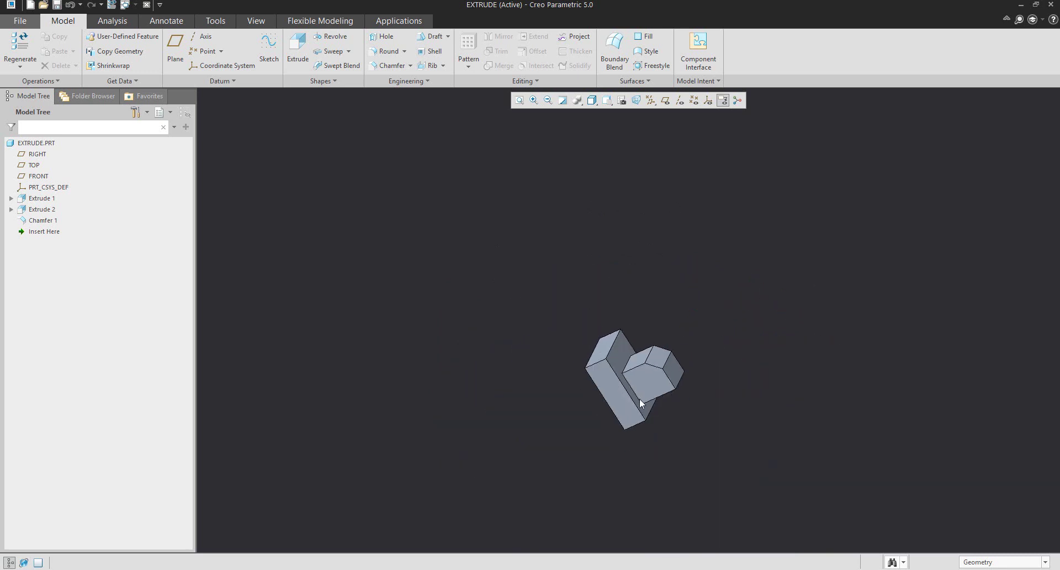
{"action": "scroll", "coordinate": [639, 399], "scroll_direction": "up", "scroll_amount": 3}
{"action": "middle_click_drag", "start_coordinate": [635, 380], "coordinate": [491, 346]}
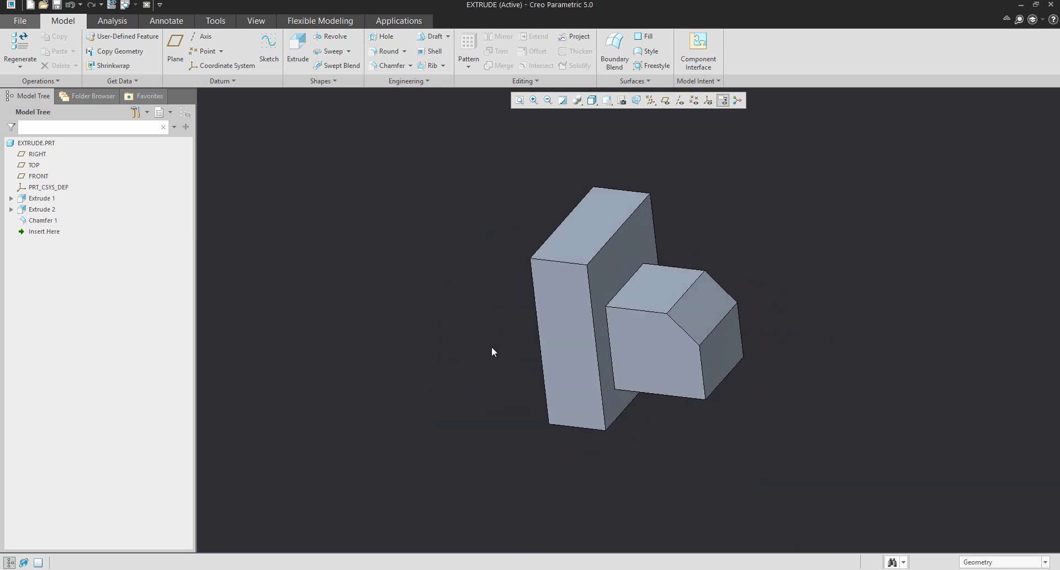
{"action": "left_click", "coordinate": [609, 259]}
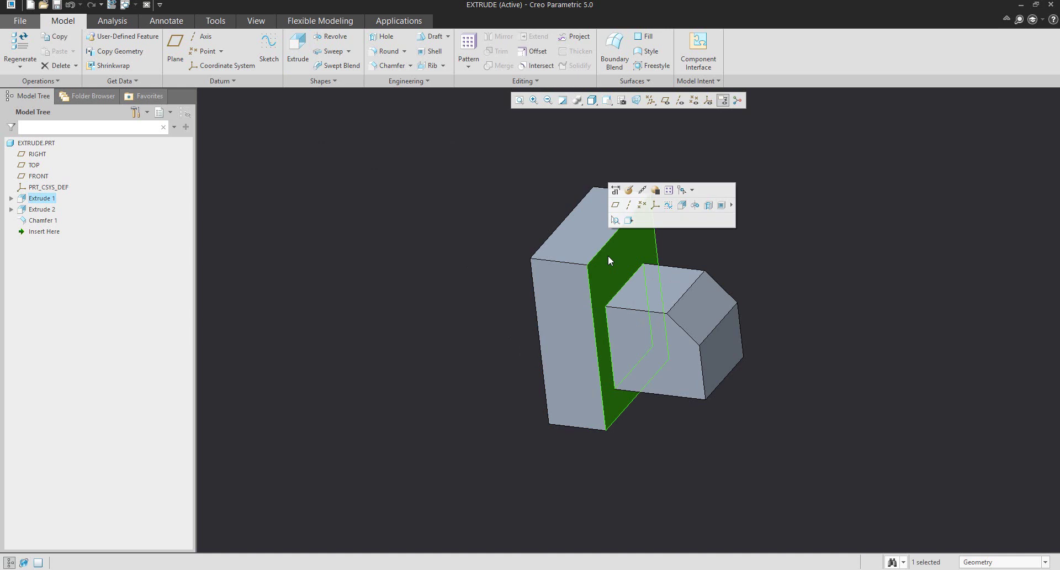
{"action": "left_click", "coordinate": [682, 205]}
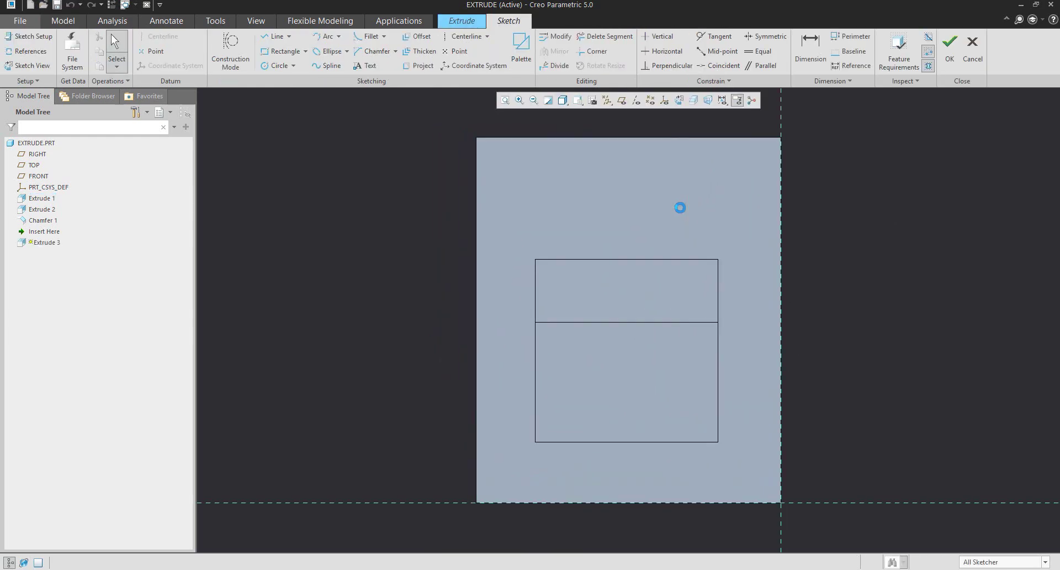
{"action": "left_click", "coordinate": [281, 52]}
{"action": "left_click", "coordinate": [578, 259]}
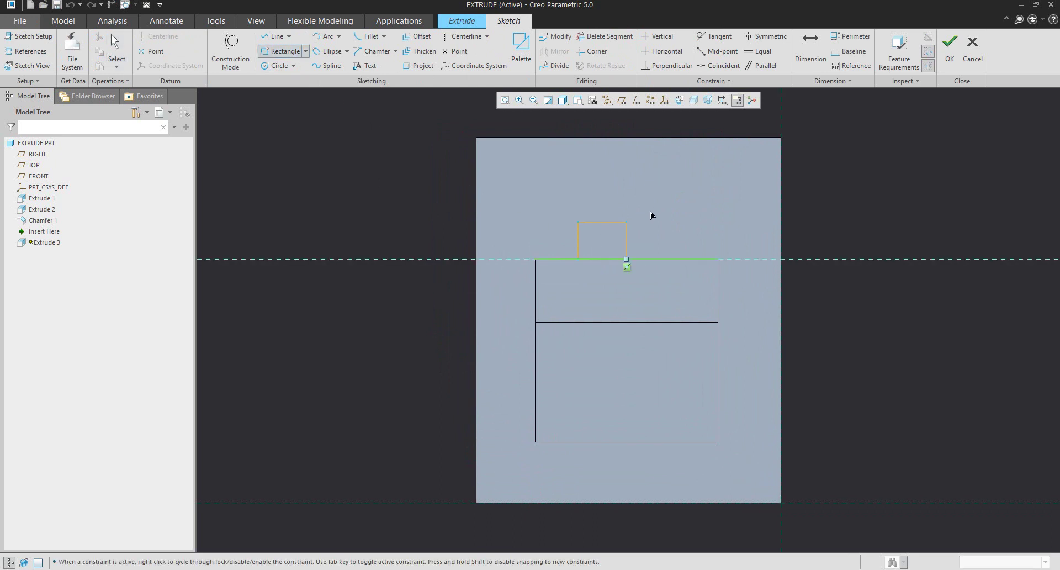
{"action": "left_click", "coordinate": [688, 221]}
{"action": "middle_click", "coordinate": [697, 268]}
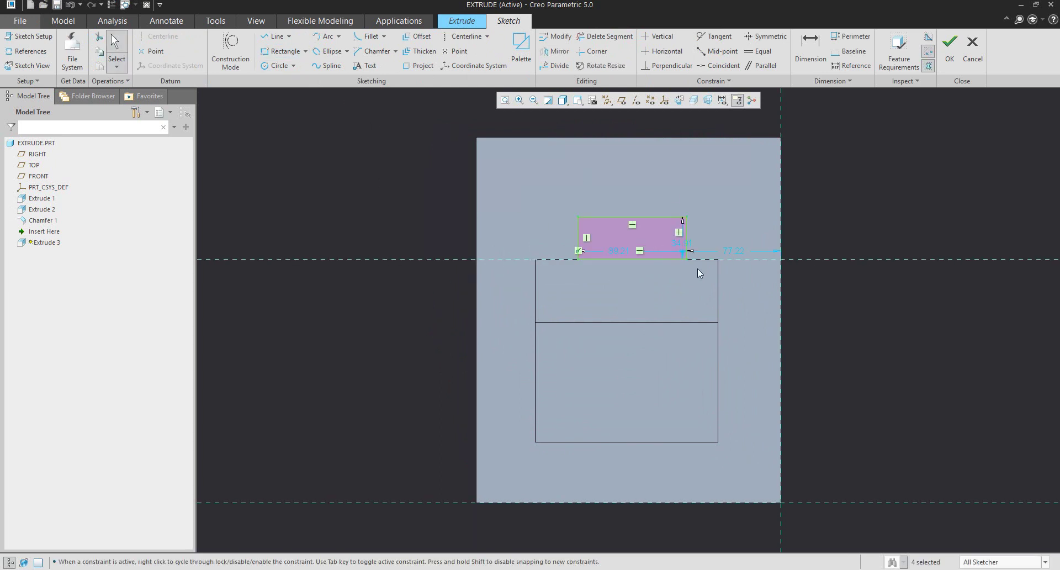
{"action": "middle_click_drag", "start_coordinate": [645, 280], "coordinate": [700, 279]}
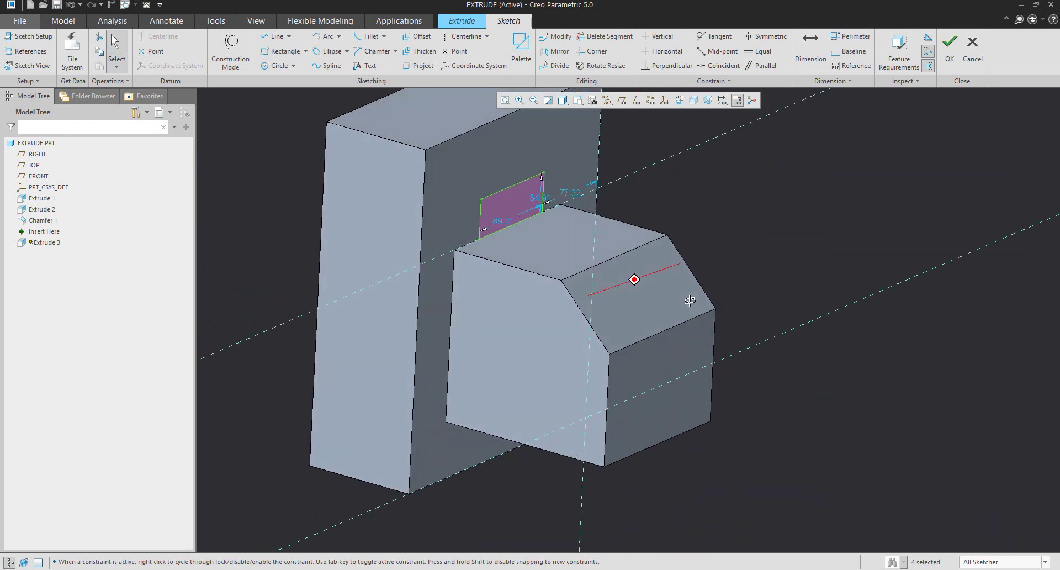
{"action": "left_click", "coordinate": [950, 47]}
Stretch the extrusion out to about 75, and set its Side 1 depth to To Selected with the boss's chamfer face as reference.
{"action": "left_click_drag", "start_coordinate": [658, 267], "coordinate": [621, 272]}
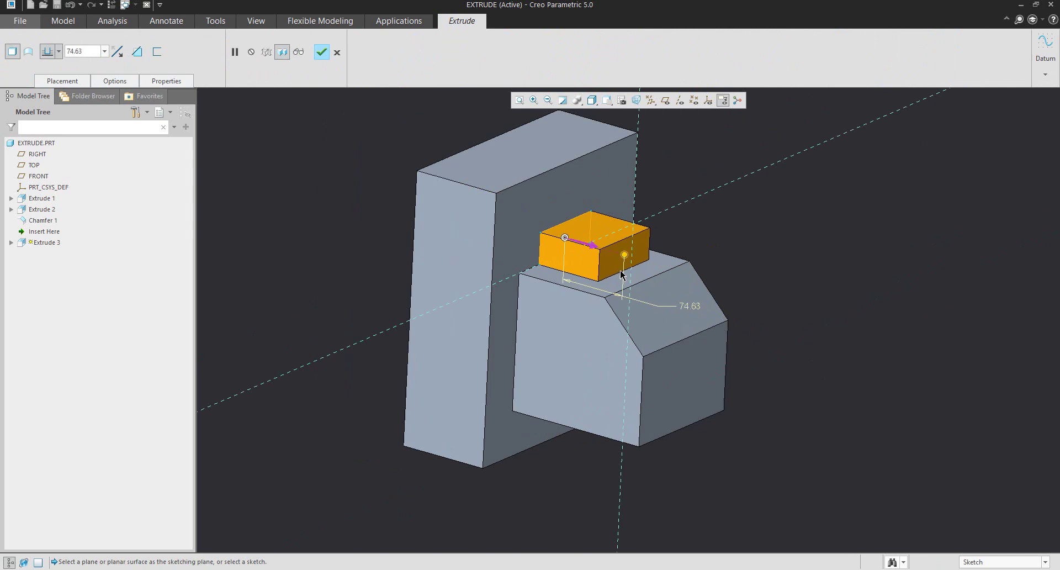
{"action": "left_click", "coordinate": [115, 82]}
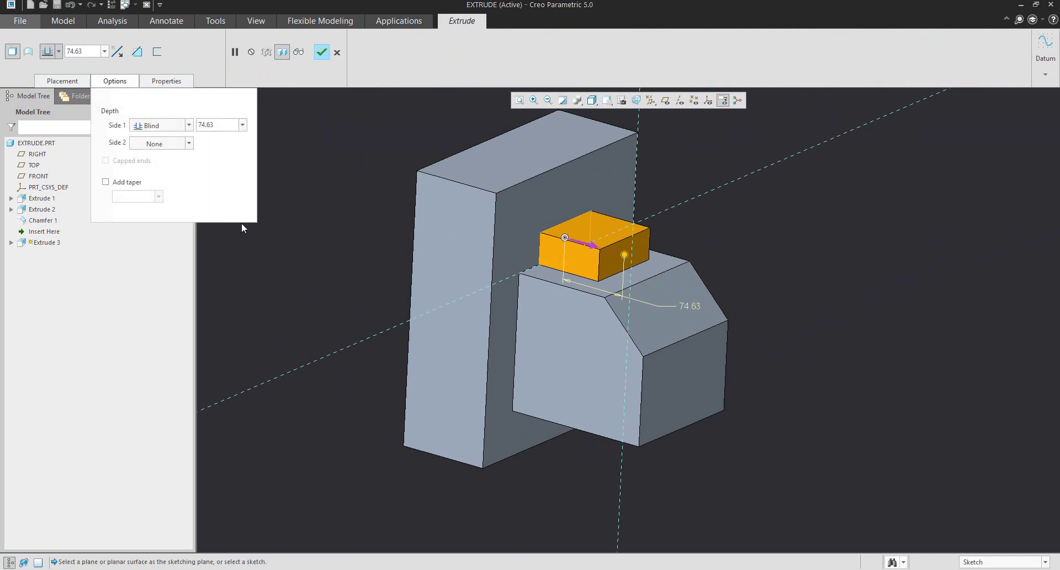
{"action": "scroll", "coordinate": [579, 386], "scroll_direction": "down", "scroll_amount": 2}
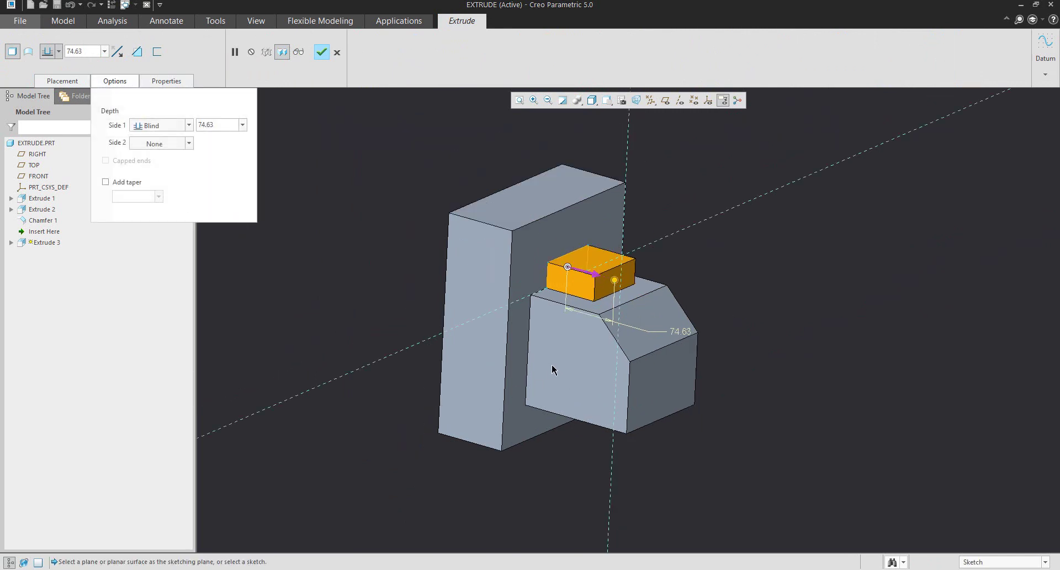
{"action": "scroll", "coordinate": [551, 366], "scroll_direction": "up", "scroll_amount": 2}
{"action": "left_click", "coordinate": [188, 127]}
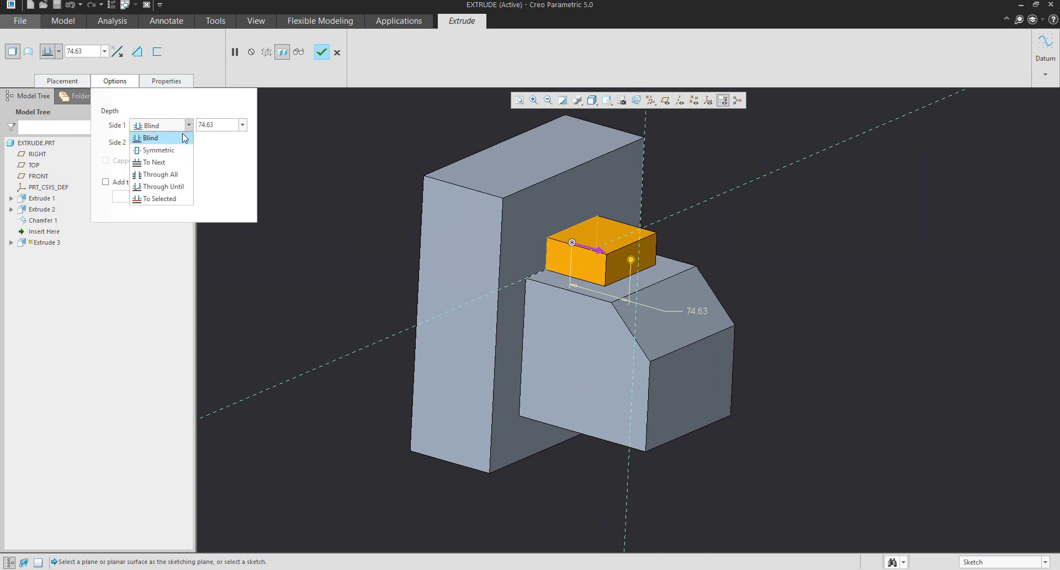
{"action": "left_click", "coordinate": [149, 200]}
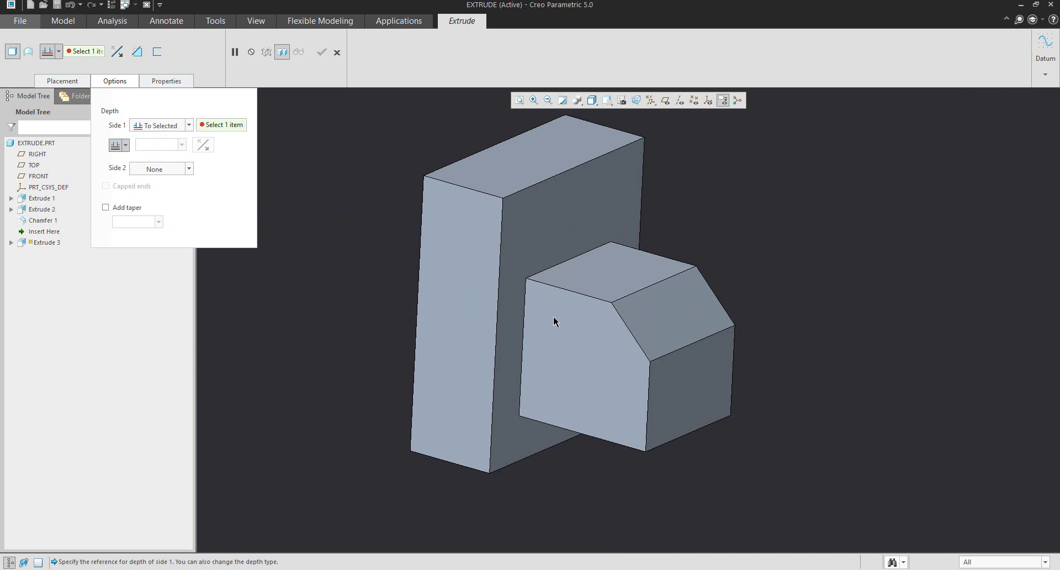
{"action": "left_click", "coordinate": [651, 314]}
{"action": "mouse_move", "coordinate": [651, 314]}
{"action": "middle_mouse_down"}
{"action": "mouse_move", "coordinate": [676, 310]}
{"action": "mouse_move", "coordinate": [649, 323]}
{"action": "middle_mouse_up"}
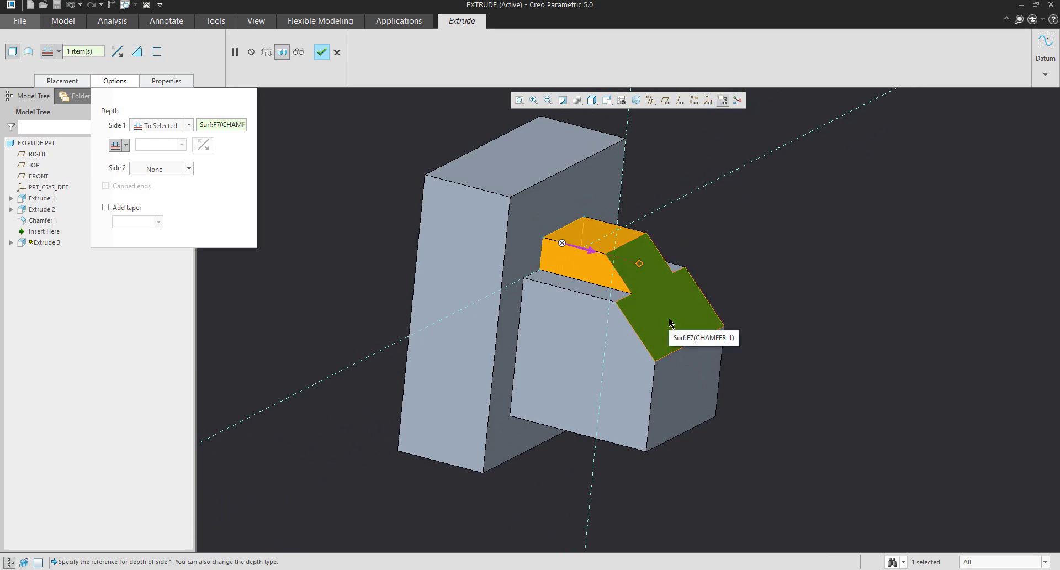
Offset the extrusion's end from the selected chamfer face, pulling the offset inward to about 19.
{"action": "left_click", "coordinate": [126, 146]}
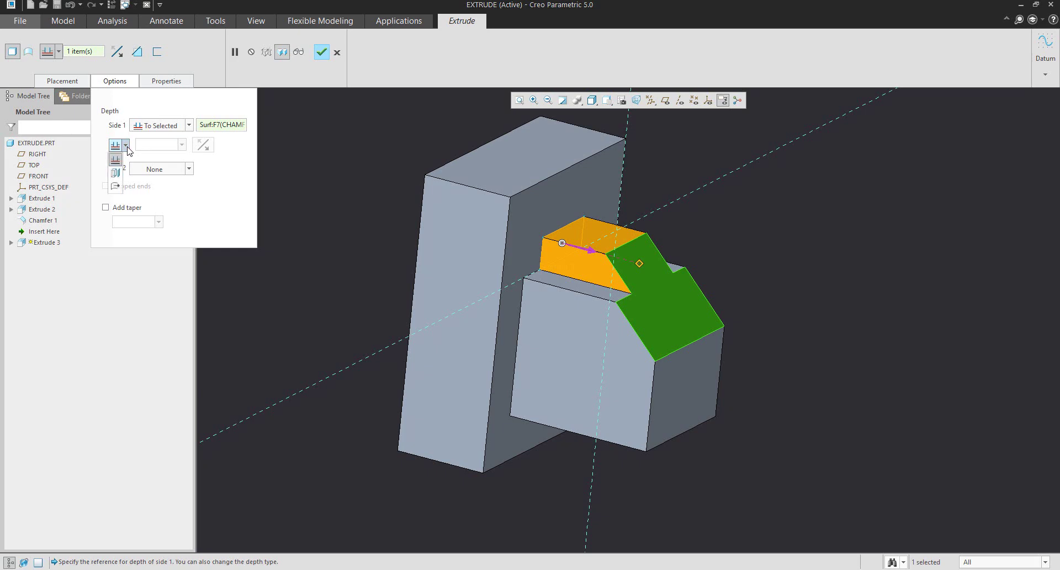
{"action": "left_click", "coordinate": [115, 174]}
{"action": "middle_click_drag", "start_coordinate": [331, 284], "coordinate": [626, 345]}
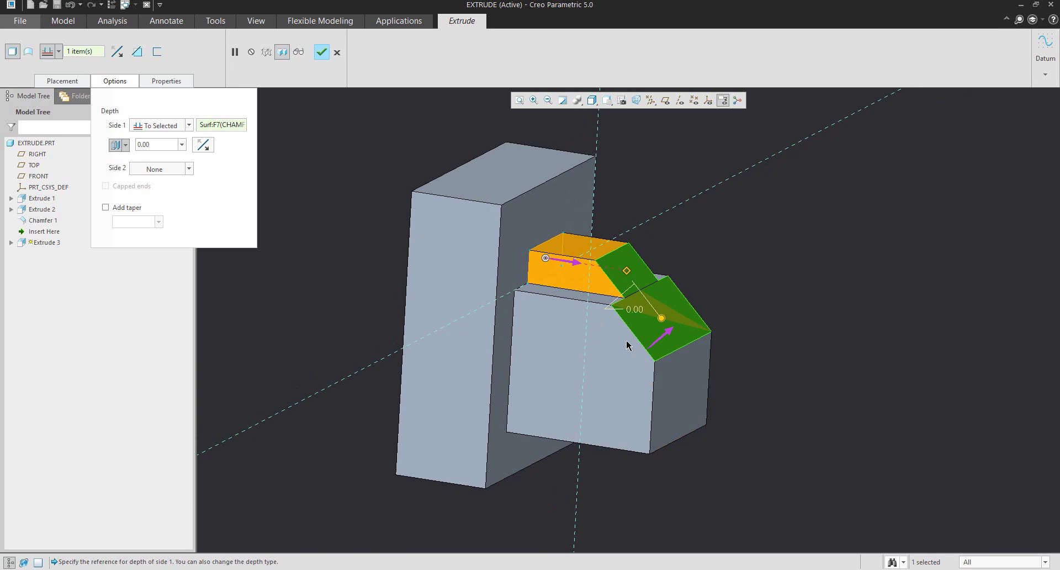
{"action": "scroll", "coordinate": [627, 344], "scroll_direction": "up", "scroll_amount": 2}
{"action": "left_click_drag", "start_coordinate": [724, 298], "coordinate": [660, 324]}
{"action": "middle_click_drag", "start_coordinate": [660, 323], "coordinate": [683, 317]}
Switch the end reference to a translated copy of the chamfer face, set the translation to 25, and complete the extrusion.
{"action": "left_click", "coordinate": [125, 144]}
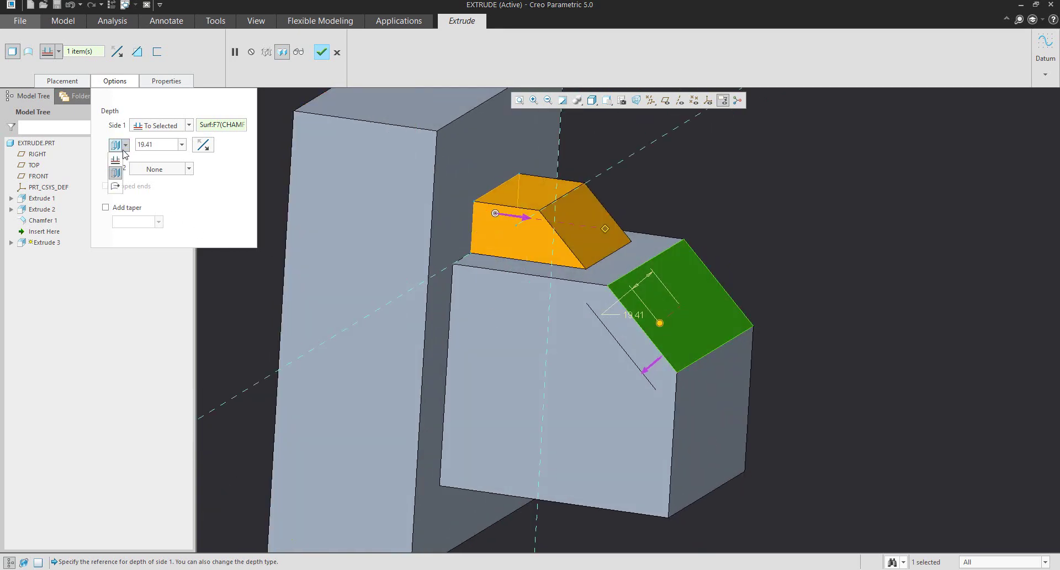
{"action": "left_click", "coordinate": [116, 187]}
{"action": "middle_click_drag", "start_coordinate": [604, 366], "coordinate": [645, 362]}
{"action": "left_click_drag", "start_coordinate": [643, 296], "coordinate": [630, 304]}
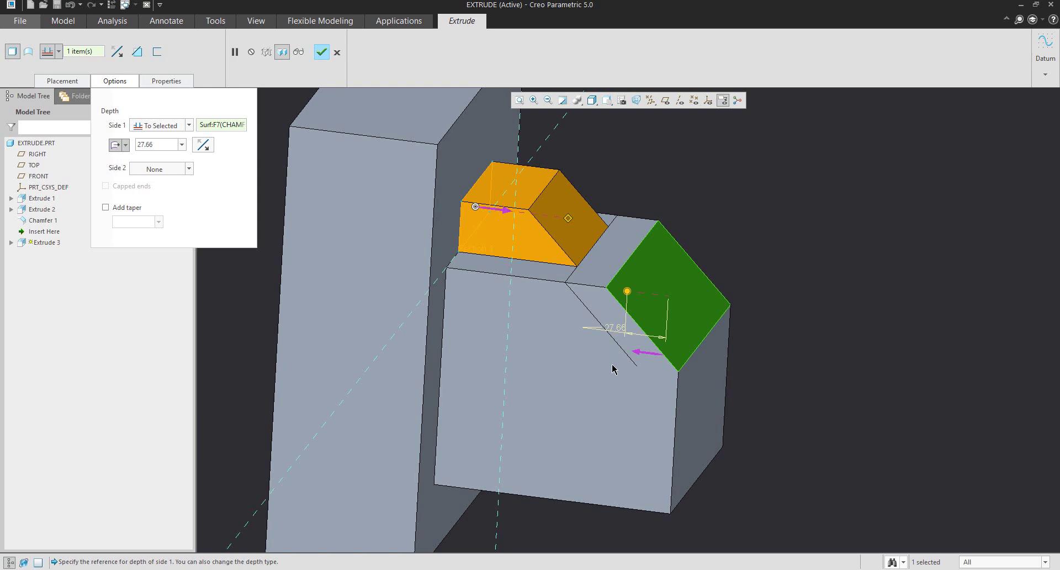
{"action": "double_click", "coordinate": [615, 328]}
{"action": "type", "text": "25"}
{"action": "key", "text": "Return"}
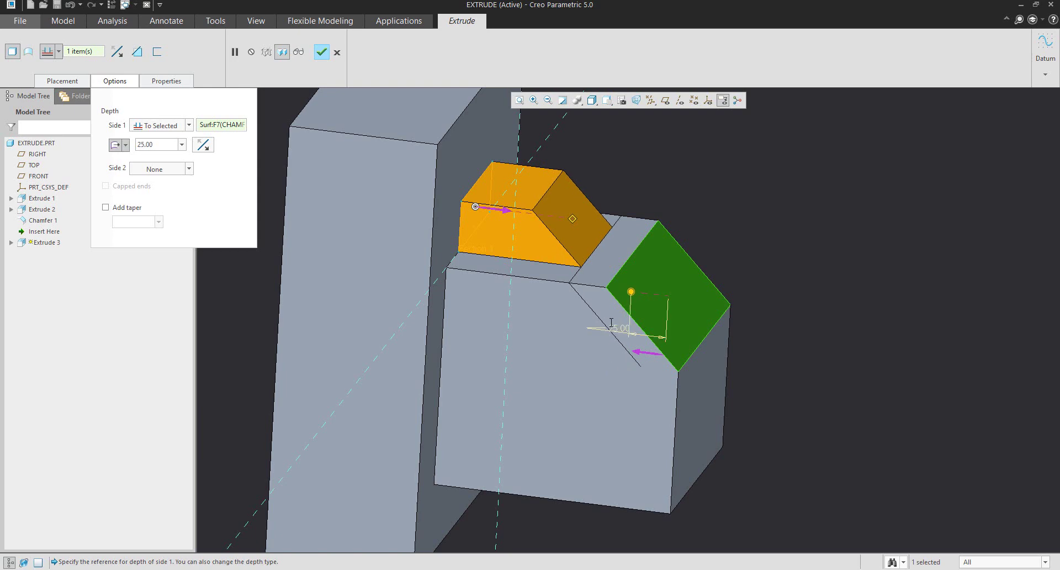
{"action": "middle_click_drag", "start_coordinate": [611, 323], "coordinate": [634, 343]}
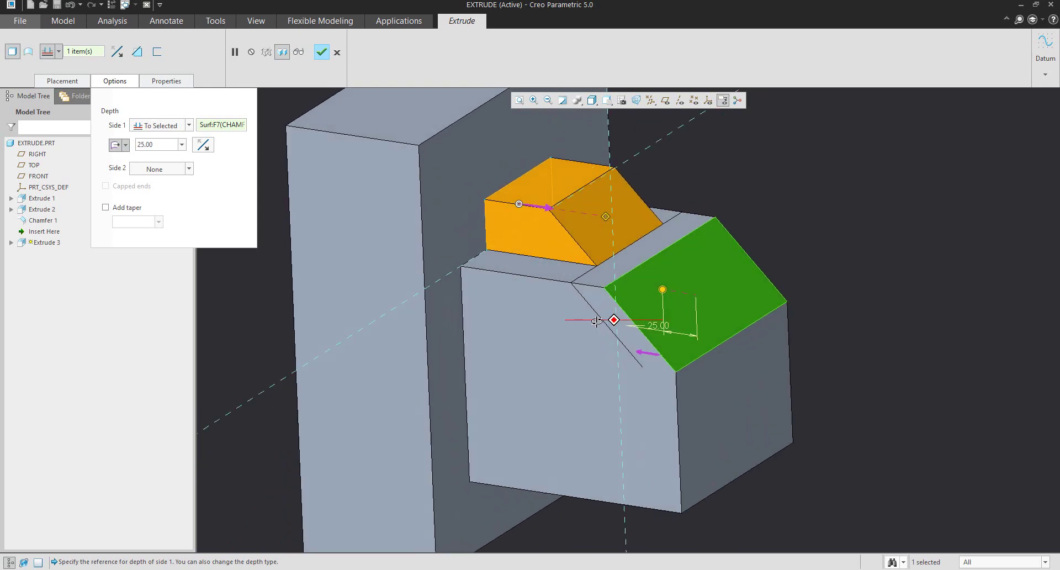
{"action": "middle_click", "coordinate": [637, 358]}
Chamfer one short edge of the block's face opposite the boss with a D x D chamfer stretched to about 24, and complete it.
{"action": "middle_click_drag", "start_coordinate": [838, 343], "coordinate": [740, 346]}
{"action": "scroll", "coordinate": [771, 357], "scroll_direction": "down", "scroll_amount": 3}
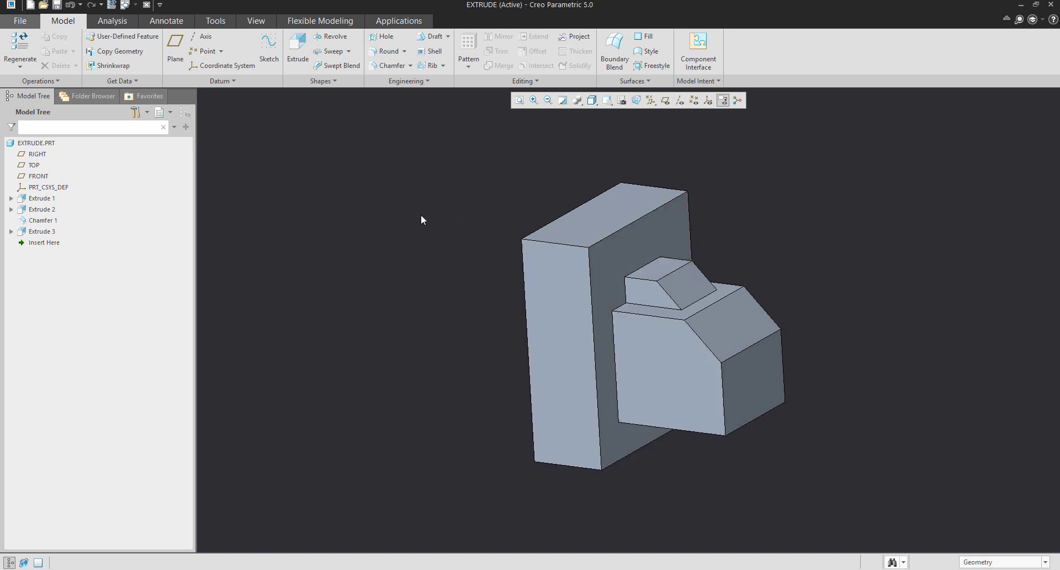
{"action": "middle_click_drag", "start_coordinate": [530, 300], "coordinate": [466, 315]}
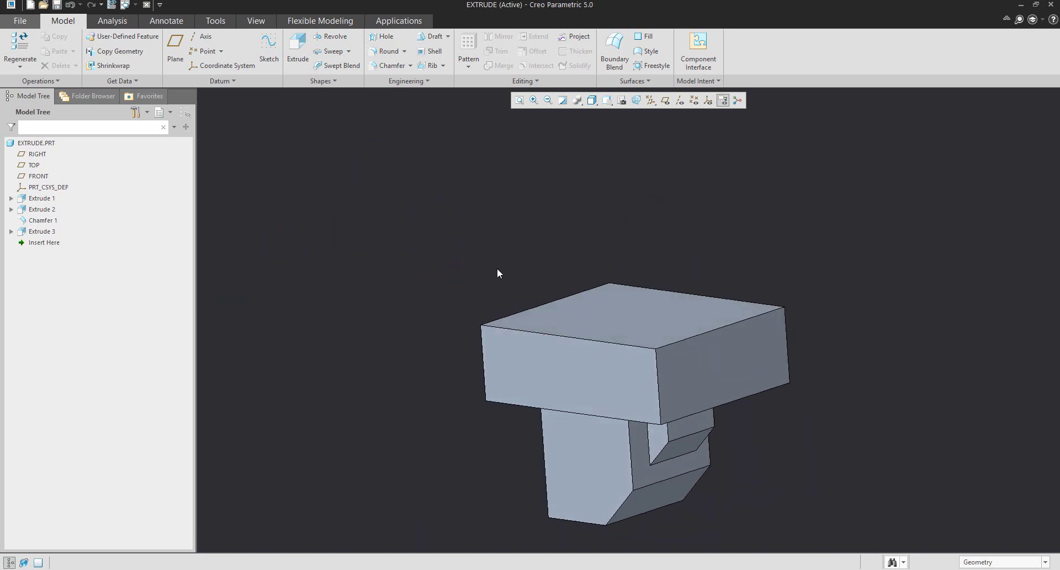
{"action": "middle_click_drag", "start_coordinate": [497, 275], "coordinate": [464, 259]}
{"action": "left_click", "coordinate": [388, 66]}
{"action": "left_click", "coordinate": [724, 340]}
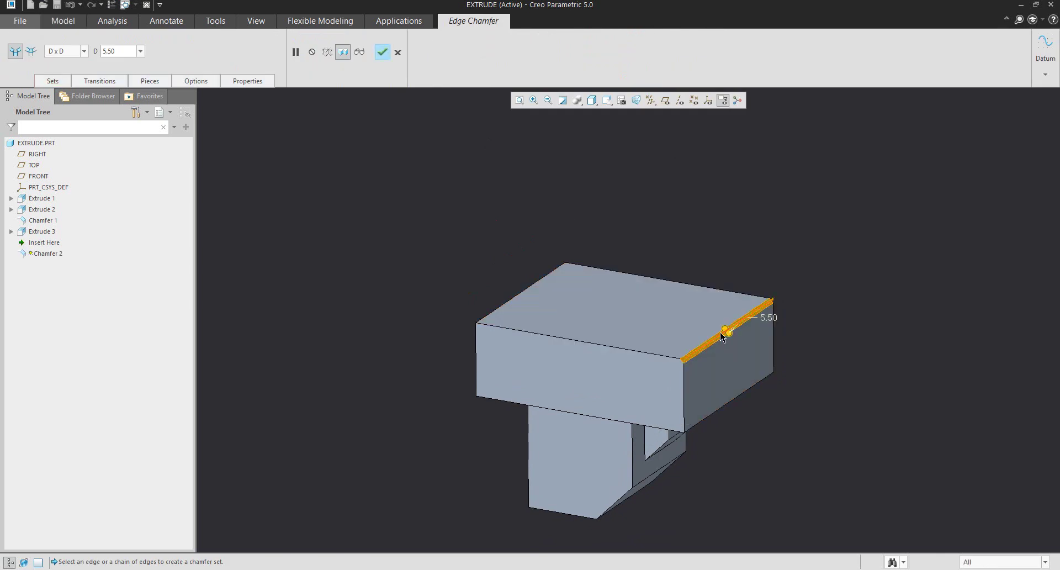
{"action": "left_click_drag", "start_coordinate": [727, 326], "coordinate": [710, 296]}
{"action": "middle_click_drag", "start_coordinate": [710, 296], "coordinate": [712, 237]}
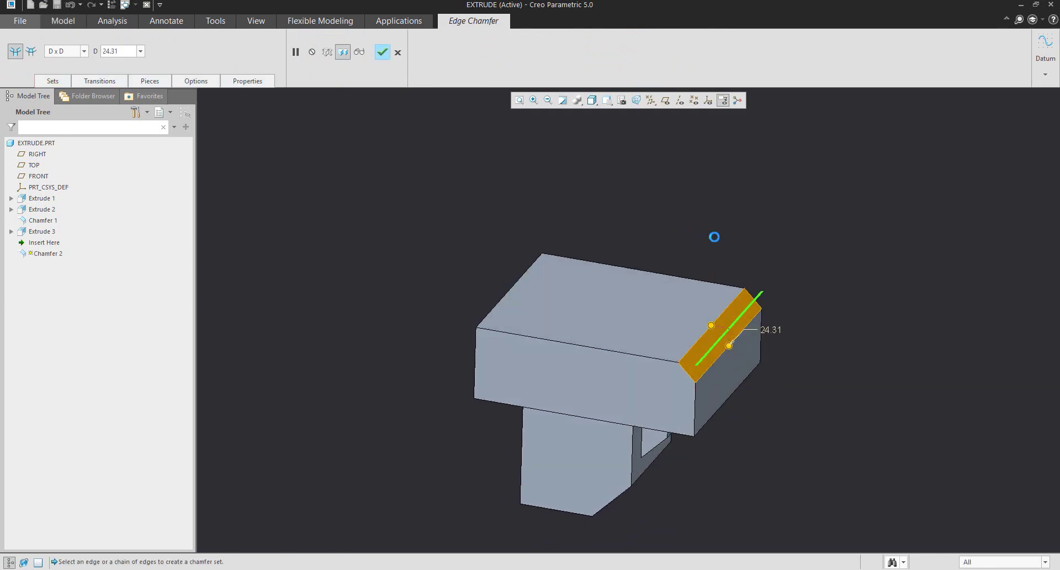
{"action": "middle_click", "coordinate": [712, 237]}
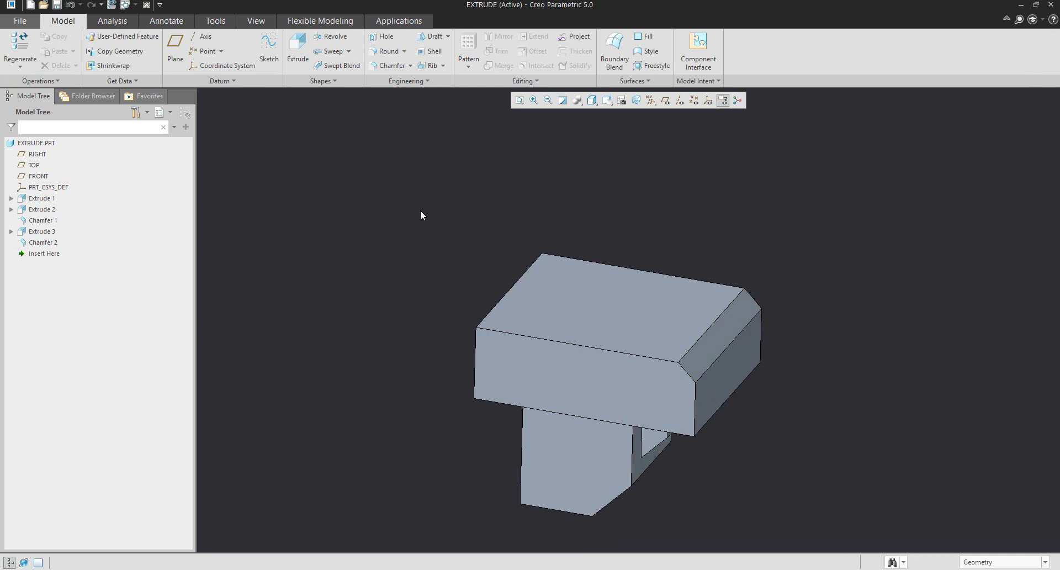
Create a datum plane parallel to the block's end face opposite the new chamfer, offset about 104 into the block.
{"action": "left_click", "coordinate": [175, 46]}
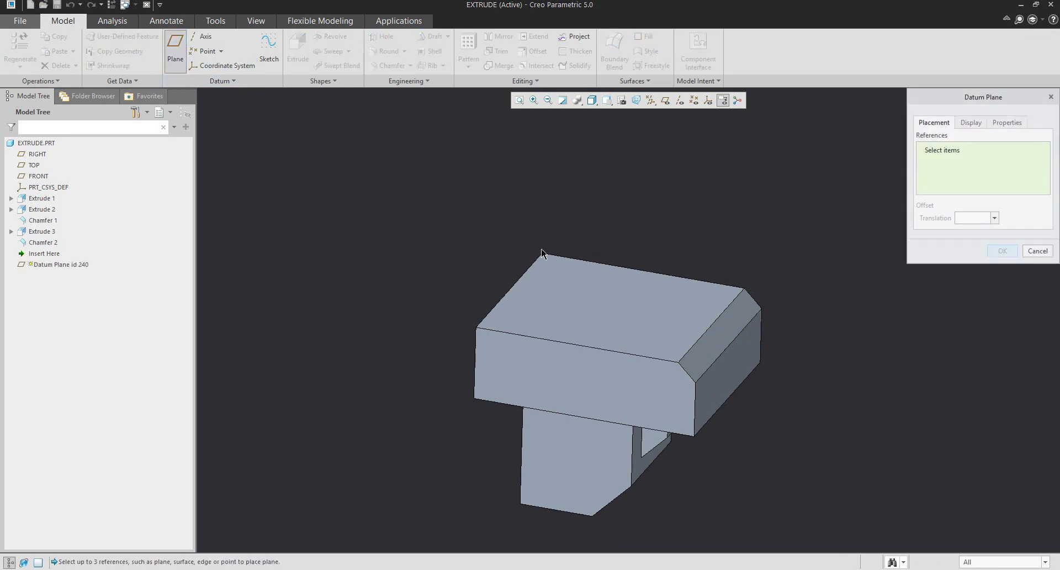
{"action": "middle_click_drag", "start_coordinate": [532, 283], "coordinate": [487, 306]}
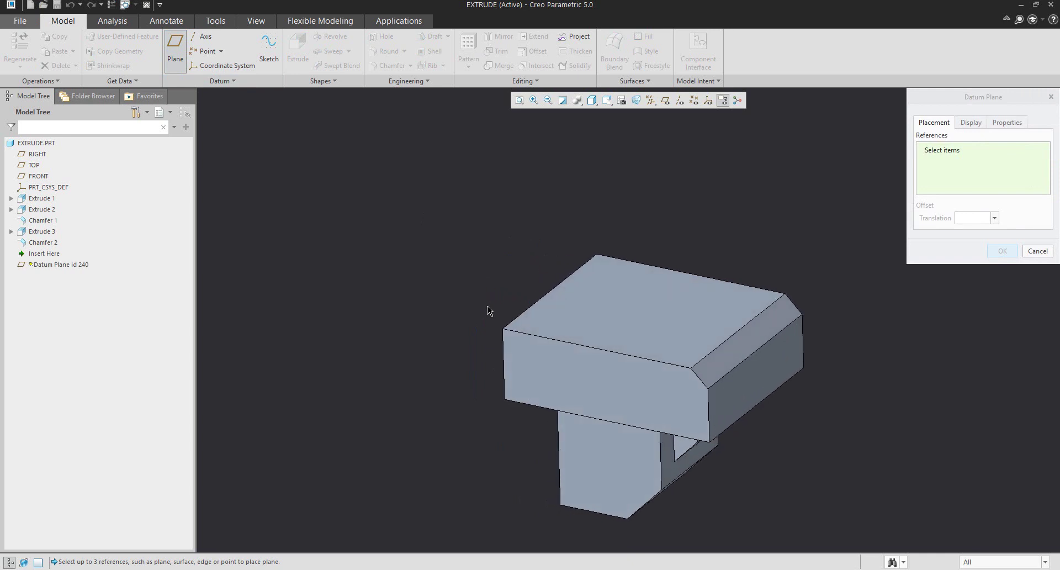
{"action": "right_click", "coordinate": [559, 299]}
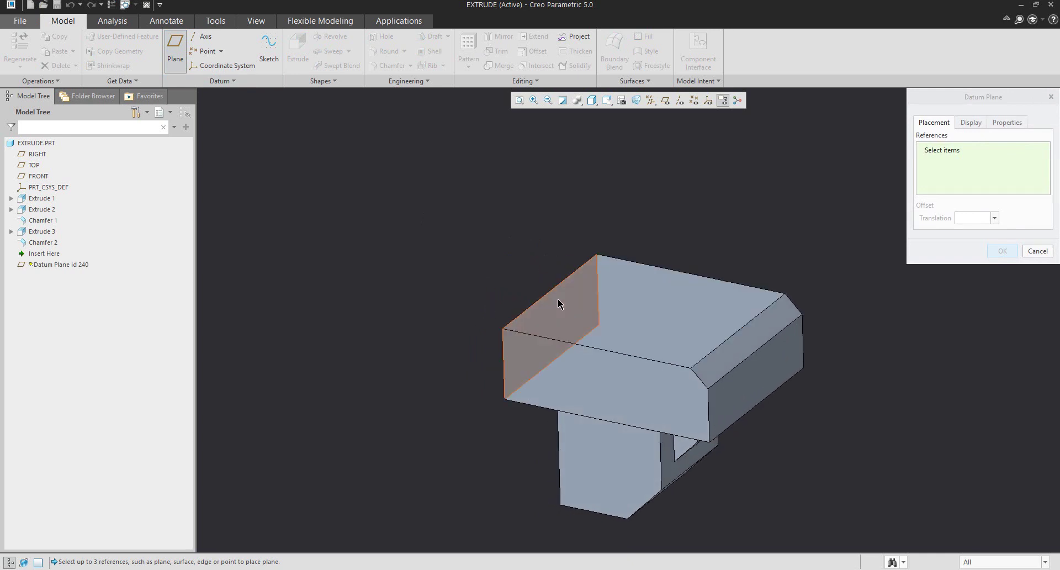
{"action": "left_click", "coordinate": [559, 304]}
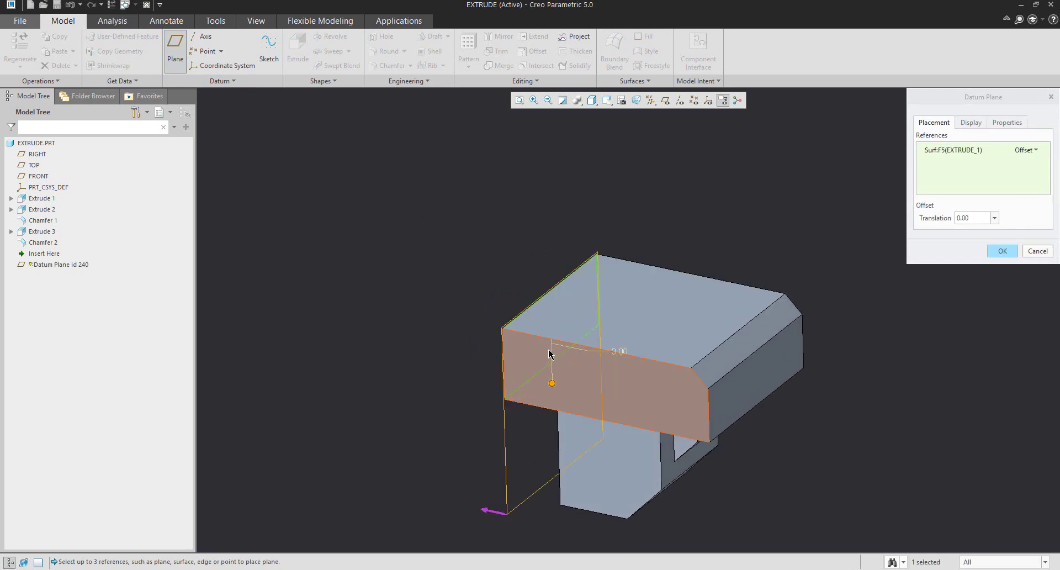
{"action": "left_click_drag", "start_coordinate": [552, 382], "coordinate": [622, 402]}
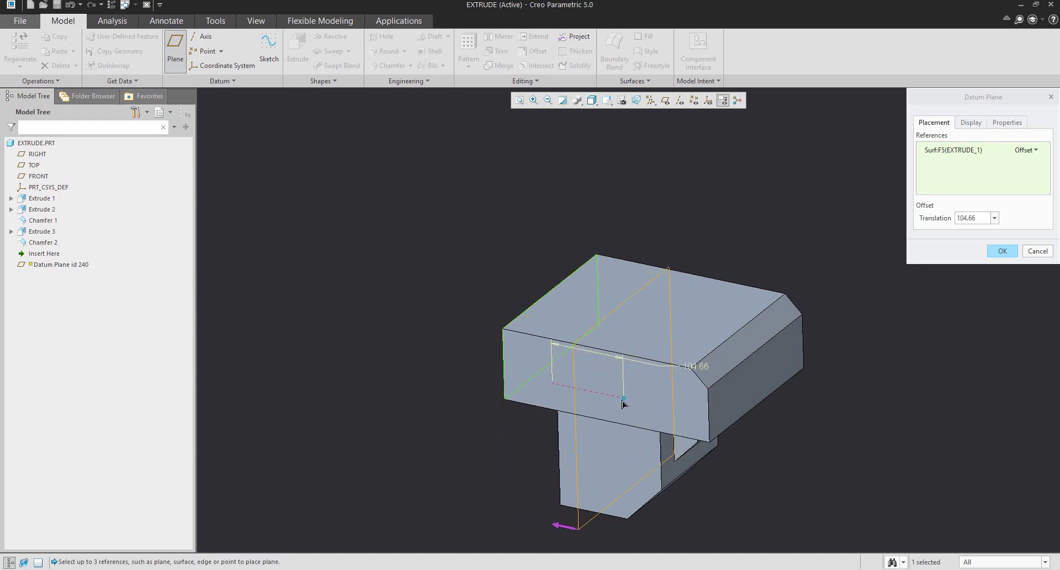
{"action": "middle_click_drag", "start_coordinate": [646, 355], "coordinate": [643, 353]}
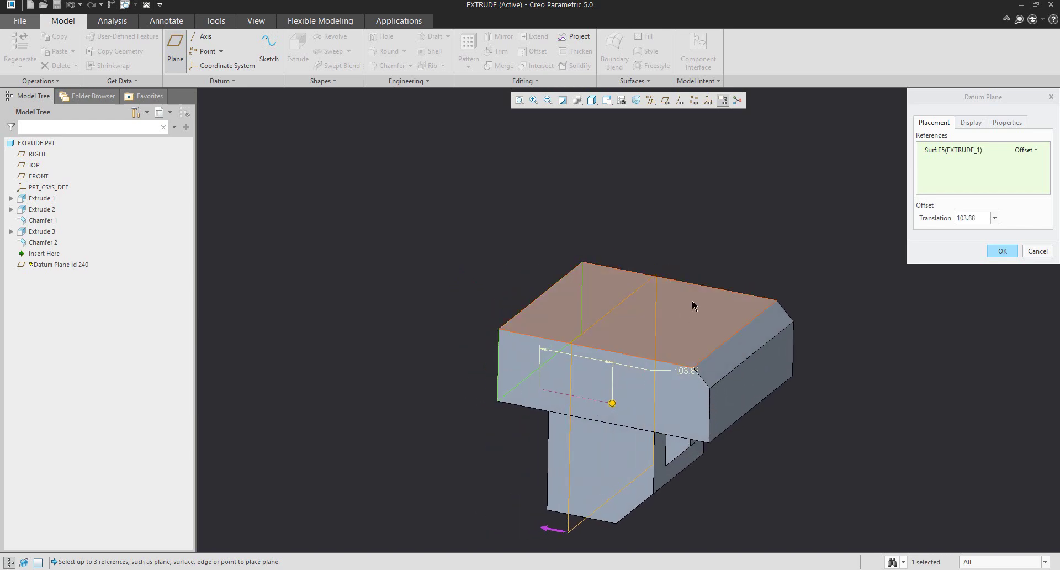
{"action": "left_click", "coordinate": [1001, 251]}
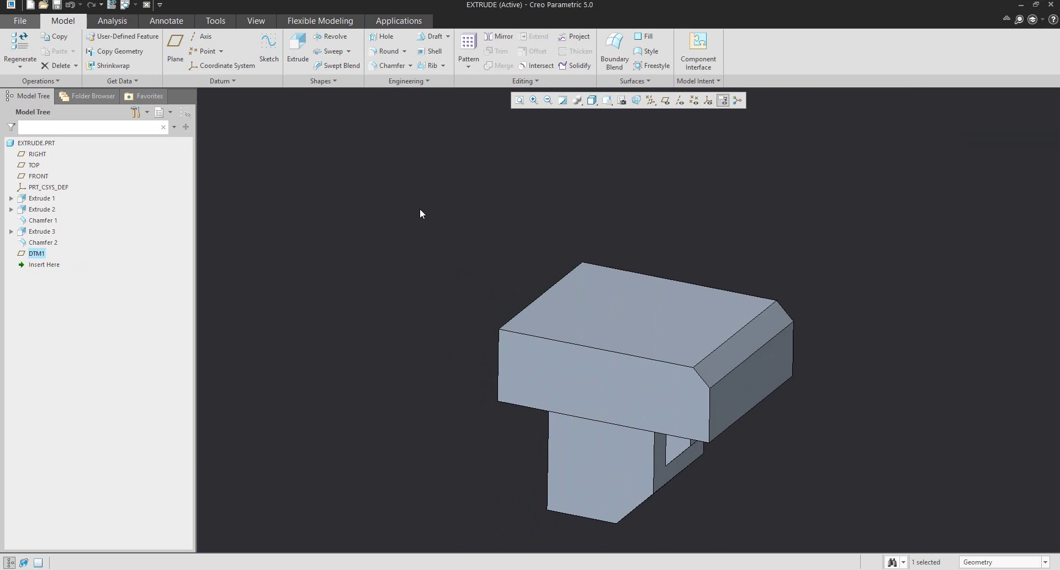
Start an extrusion on the new datum plane, sketch a rectangle standing on the block's upper surface, and accept the sketch.
{"action": "left_click", "coordinate": [298, 47]}
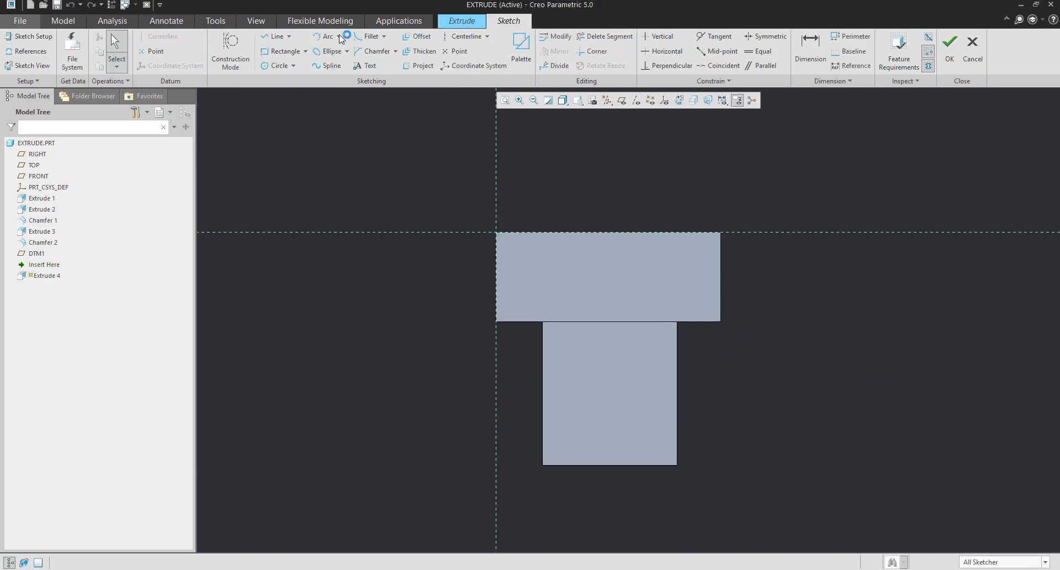
{"action": "left_click", "coordinate": [282, 51]}
{"action": "left_click", "coordinate": [580, 232]}
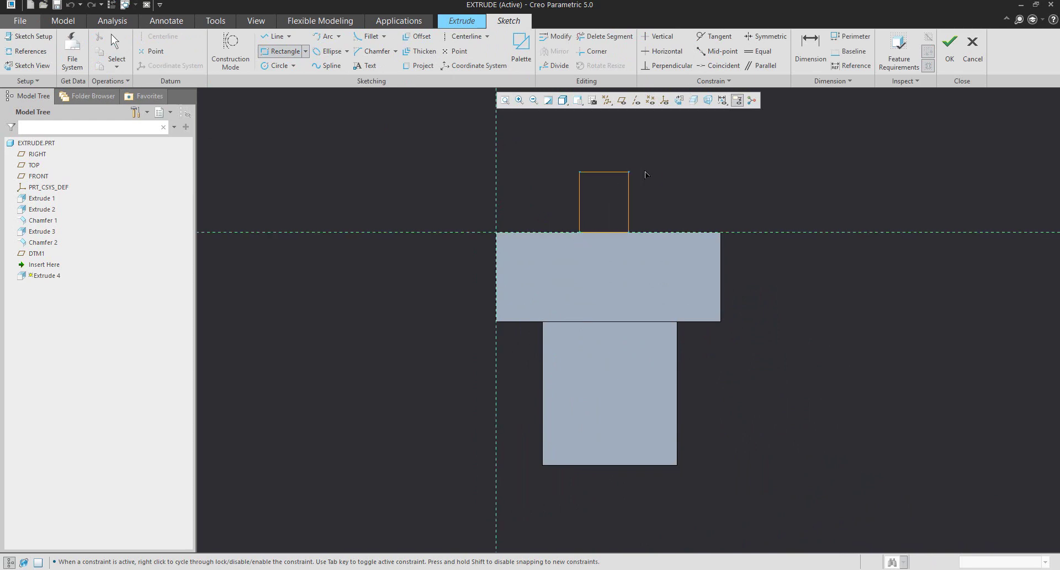
{"action": "left_click", "coordinate": [672, 201]}
{"action": "middle_click", "coordinate": [718, 171]}
{"action": "left_click", "coordinate": [950, 49]}
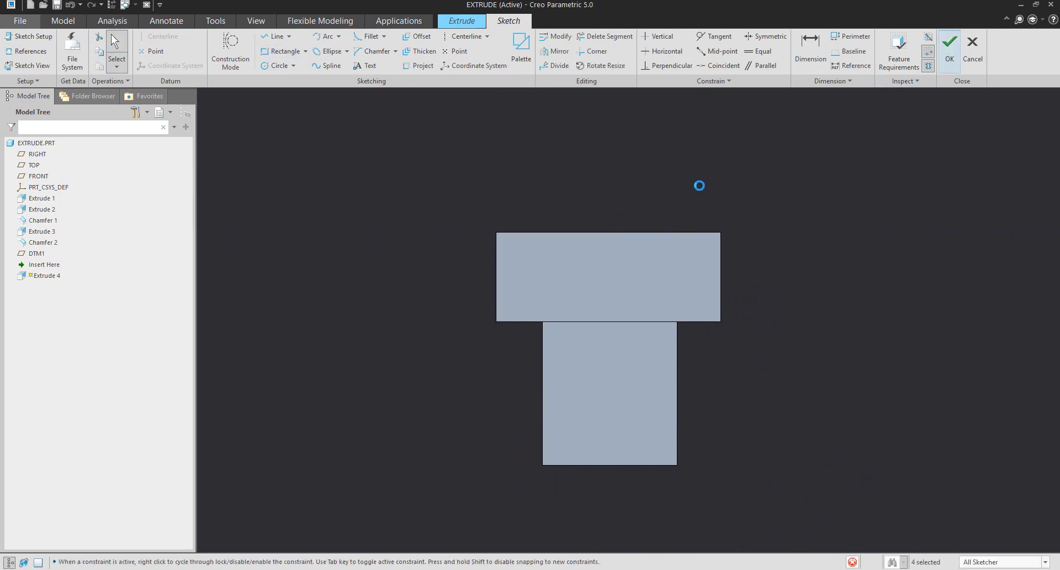
{"action": "middle_click_drag", "start_coordinate": [601, 293], "coordinate": [547, 305]}
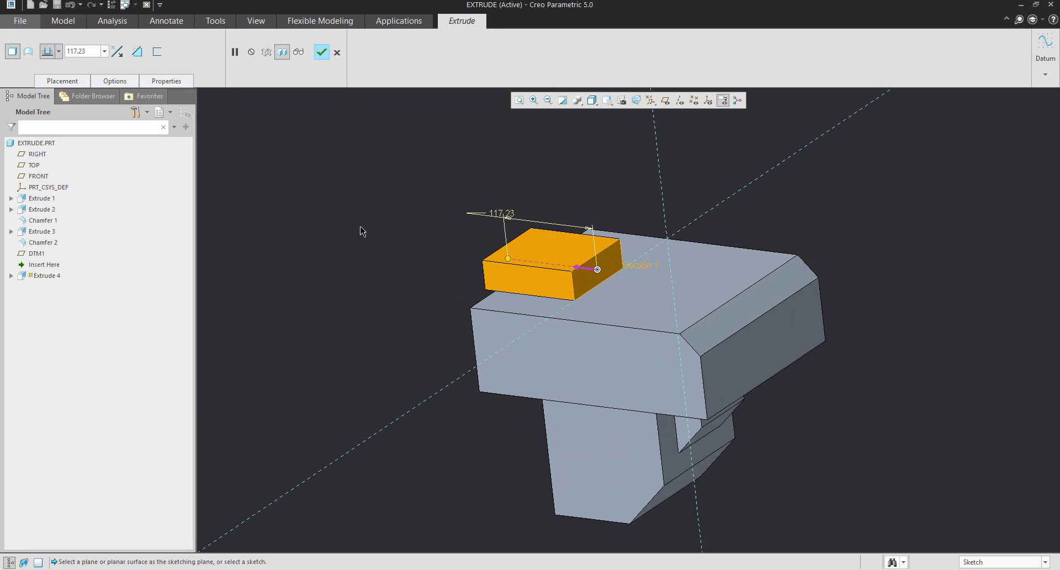
Show the extrusion's depth options and stretch the rectangle's blind depth to about 208.
{"action": "left_click", "coordinate": [114, 82]}
{"action": "mouse_move", "coordinate": [431, 242]}
{"action": "middle_mouse_down"}
{"action": "mouse_move", "coordinate": [500, 230]}
{"action": "mouse_move", "coordinate": [425, 234]}
{"action": "middle_mouse_up"}
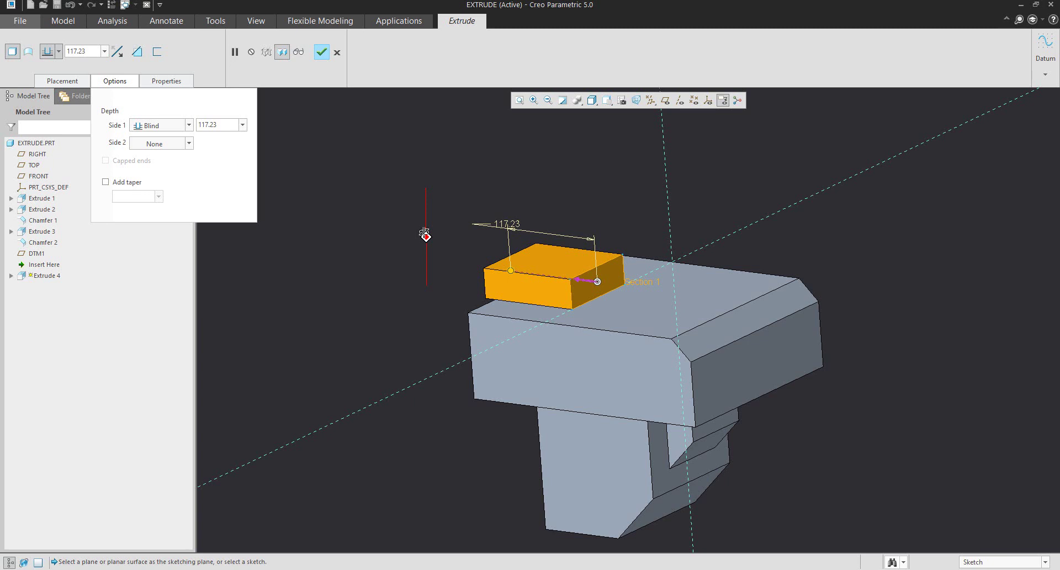
{"action": "left_click_drag", "start_coordinate": [515, 269], "coordinate": [444, 268]}
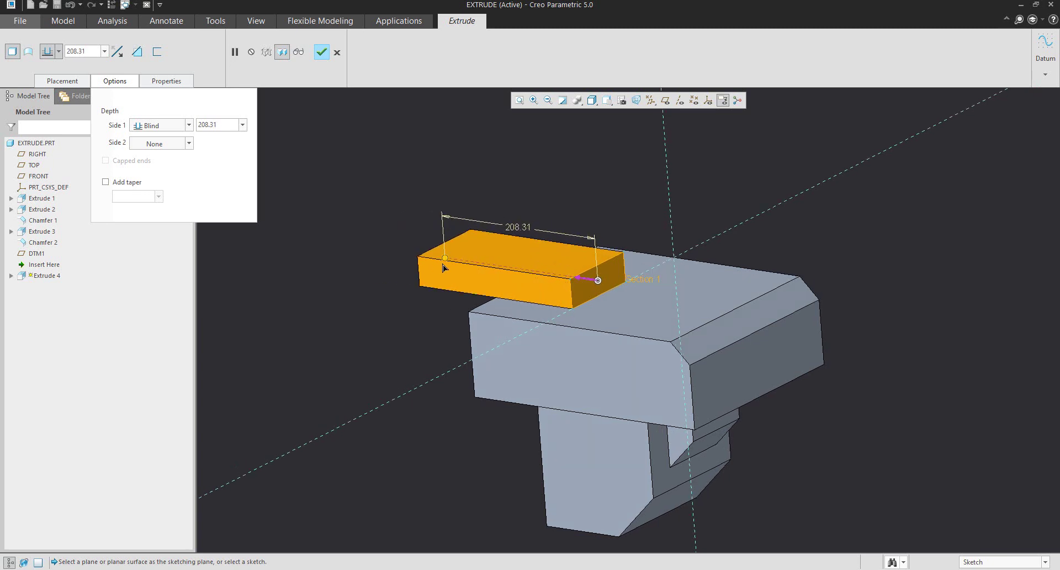
Switch the extrusion to a symmetric depth about the datum plane and stretch its total depth to about 149.
{"action": "right_click", "coordinate": [446, 260]}
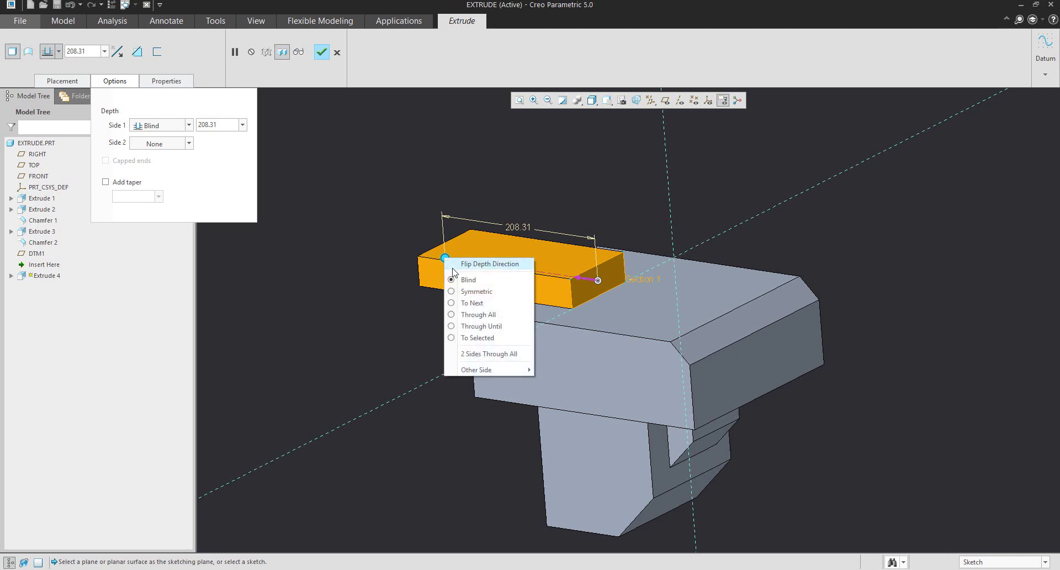
{"action": "left_click", "coordinate": [475, 291]}
{"action": "left_click_drag", "start_coordinate": [522, 271], "coordinate": [552, 284]}
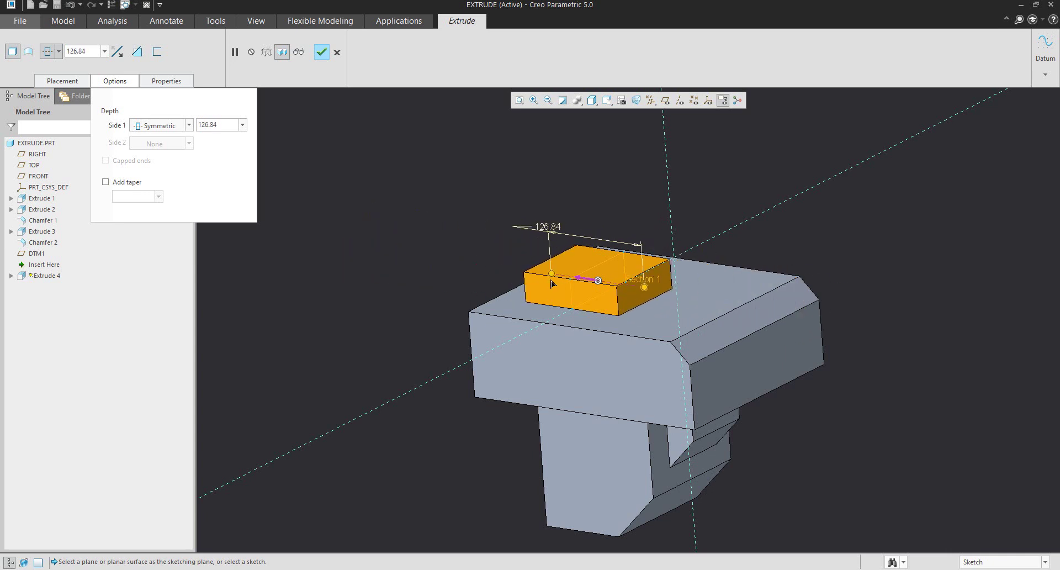
{"action": "left_click", "coordinate": [58, 51]}
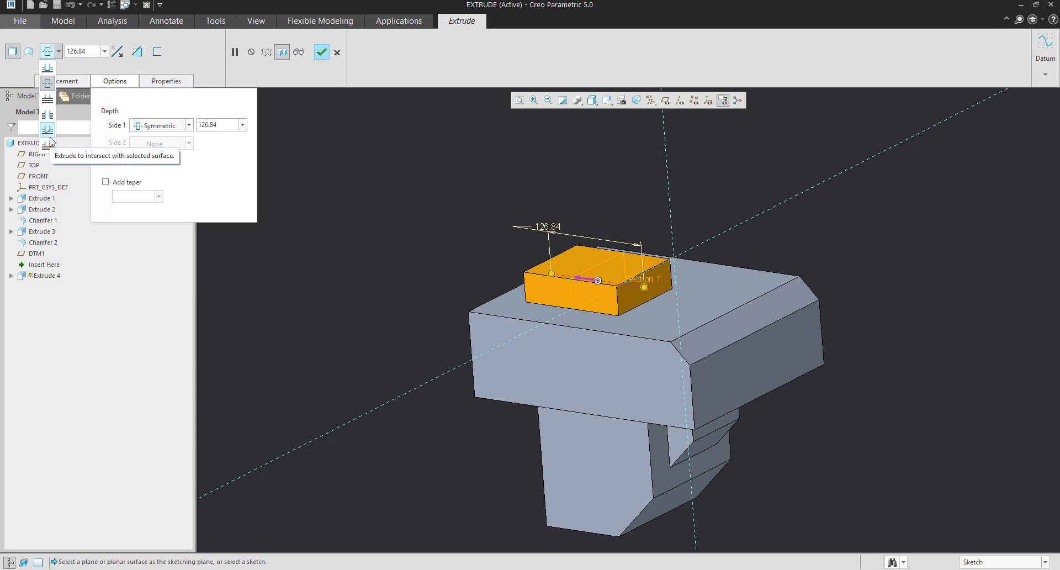
{"action": "left_click", "coordinate": [47, 82]}
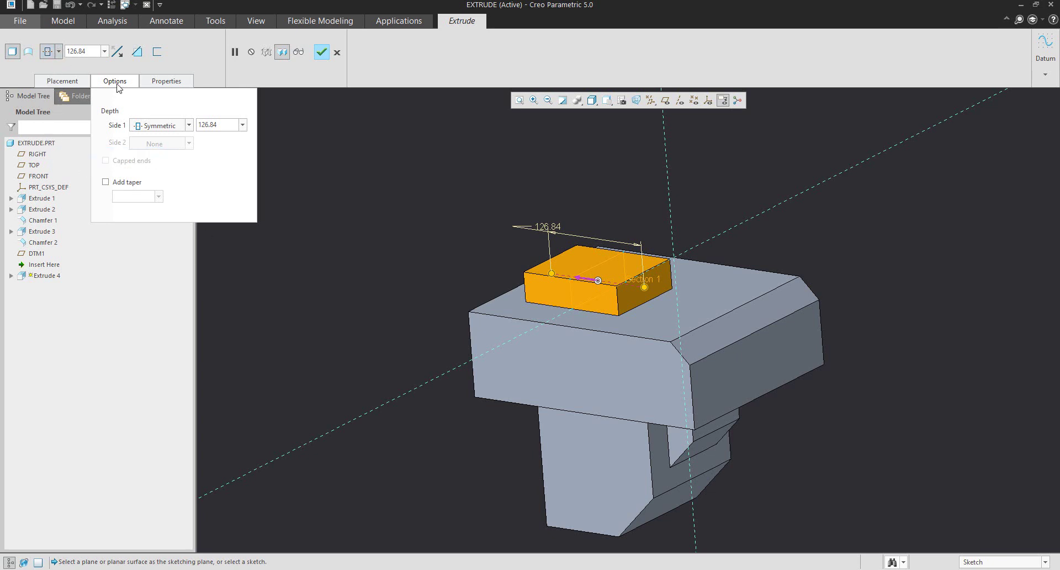
{"action": "left_click_drag", "start_coordinate": [552, 273], "coordinate": [544, 275]}
Set side 1 of the extrusion to To Selected, ending at the block's end face opposite the new chamfer.
{"action": "right_click", "coordinate": [544, 275]}
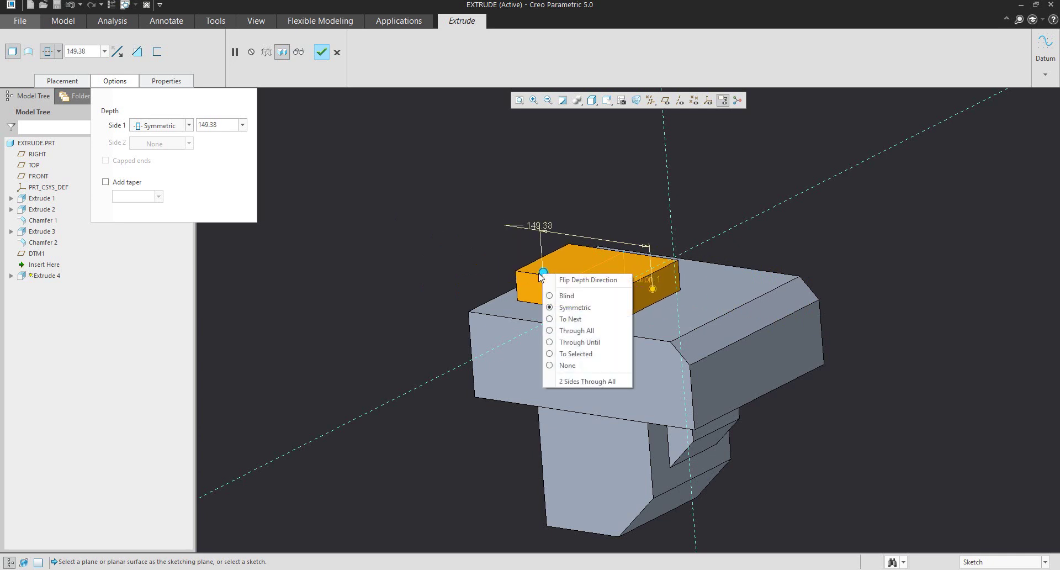
{"action": "left_click", "coordinate": [572, 354]}
{"action": "mouse_move", "coordinate": [565, 325]}
{"action": "middle_mouse_down"}
{"action": "mouse_move", "coordinate": [420, 329]}
{"action": "mouse_move", "coordinate": [500, 339]}
{"action": "mouse_move", "coordinate": [442, 310]}
{"action": "middle_mouse_up"}
{"action": "left_click", "coordinate": [454, 330]}
{"action": "scroll", "coordinate": [414, 283], "scroll_direction": "down", "scroll_amount": 3}
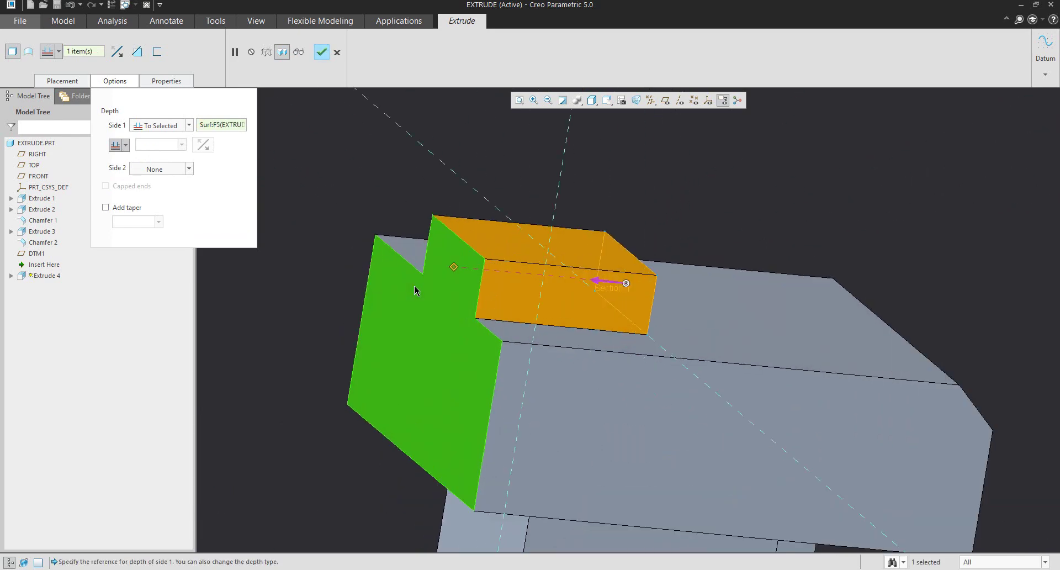
Offset side 1's end reference from the block's end face and set the offset to 5.
{"action": "left_click", "coordinate": [125, 145]}
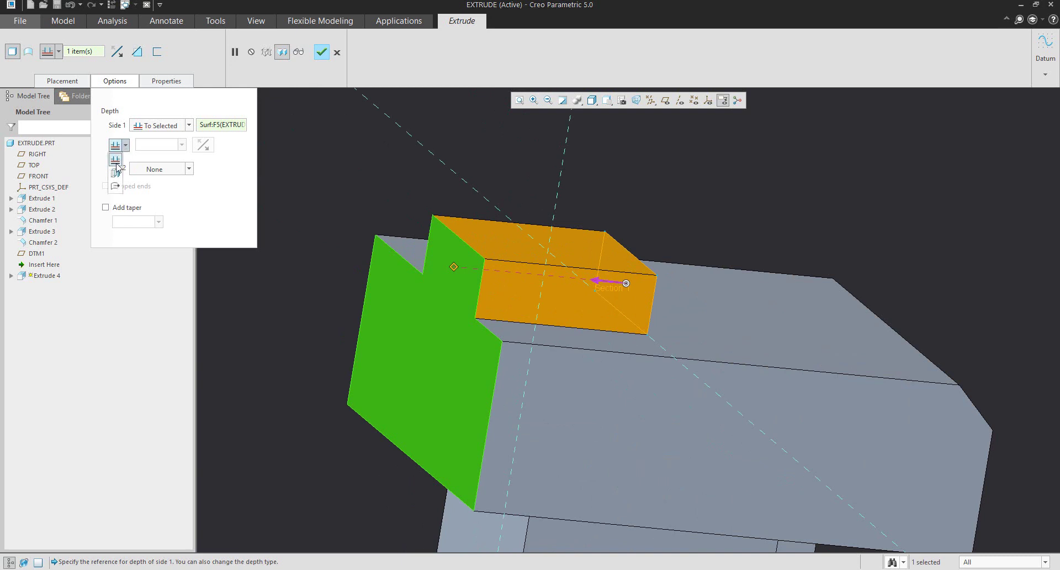
{"action": "left_click", "coordinate": [116, 175]}
{"action": "left_click_drag", "start_coordinate": [424, 373], "coordinate": [453, 376]}
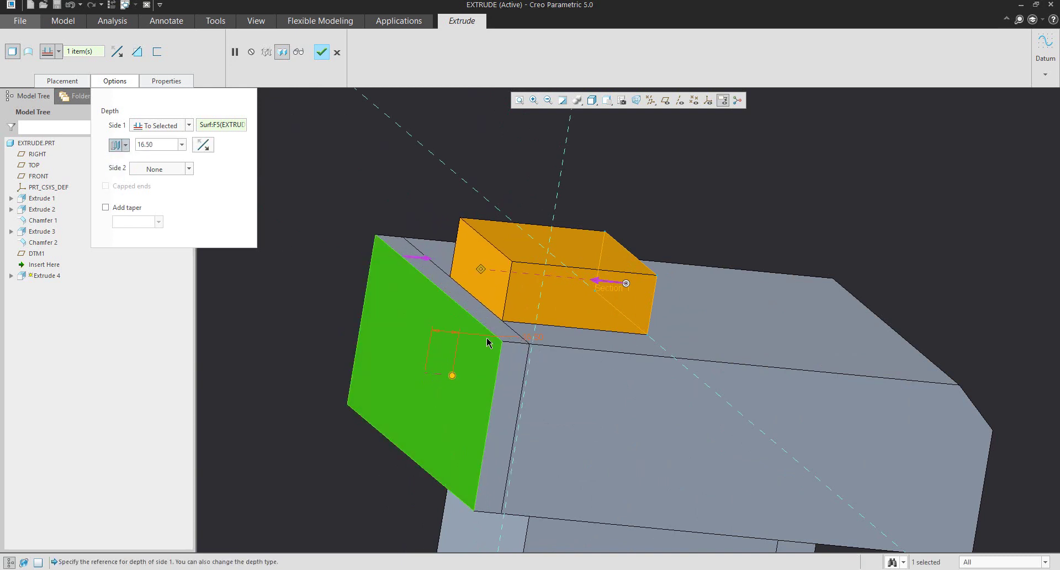
{"action": "double_click", "coordinate": [531, 337]}
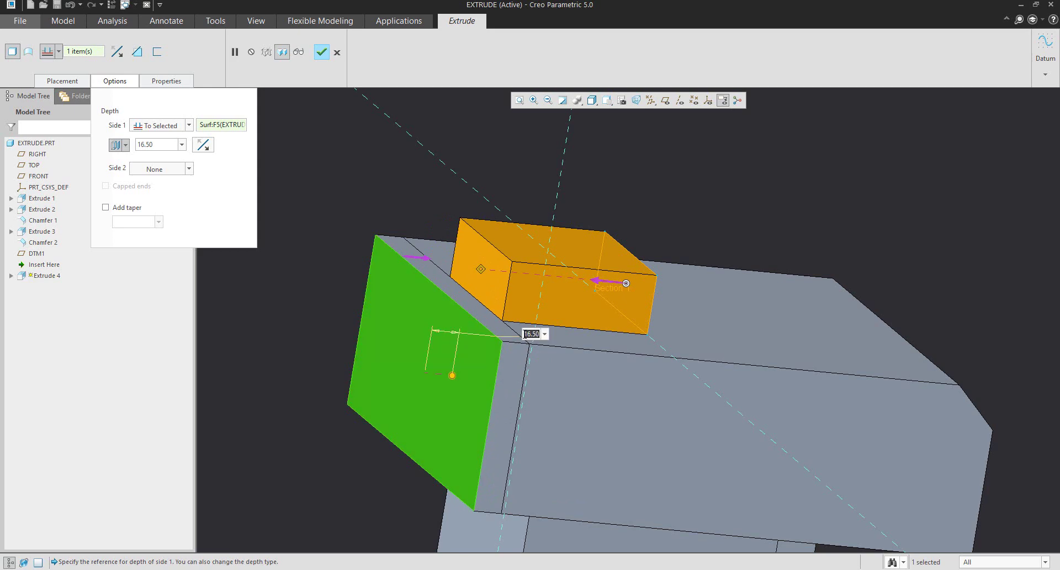
{"action": "type", "text": "5"}
{"action": "key", "text": "Return"}
{"action": "middle_click_drag", "start_coordinate": [529, 337], "coordinate": [472, 307]}
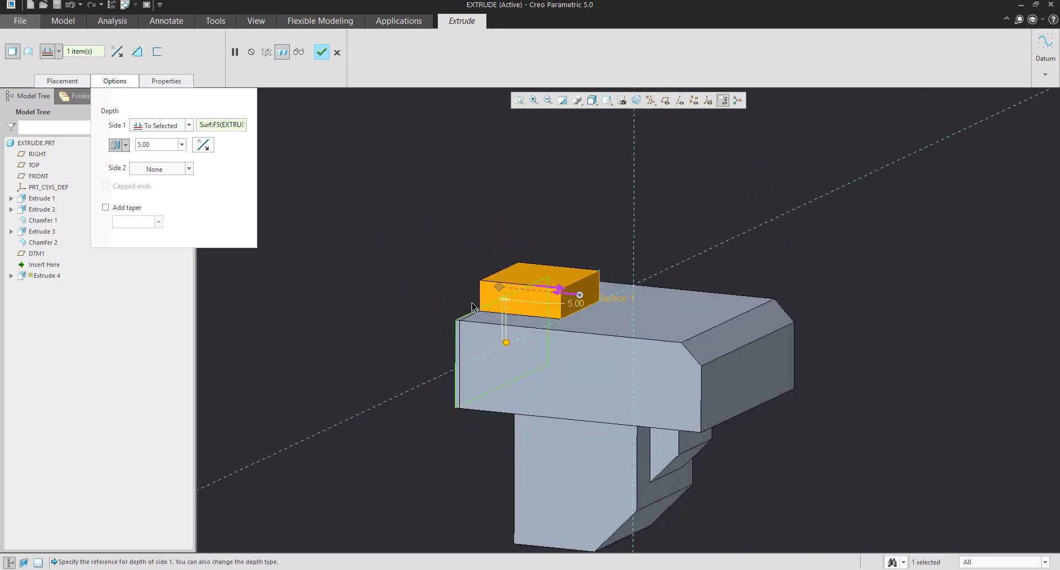
Set side 2 of the extrusion to To Selected, ending at the chamfer face on the block's opposite end.
{"action": "left_click", "coordinate": [143, 170]}
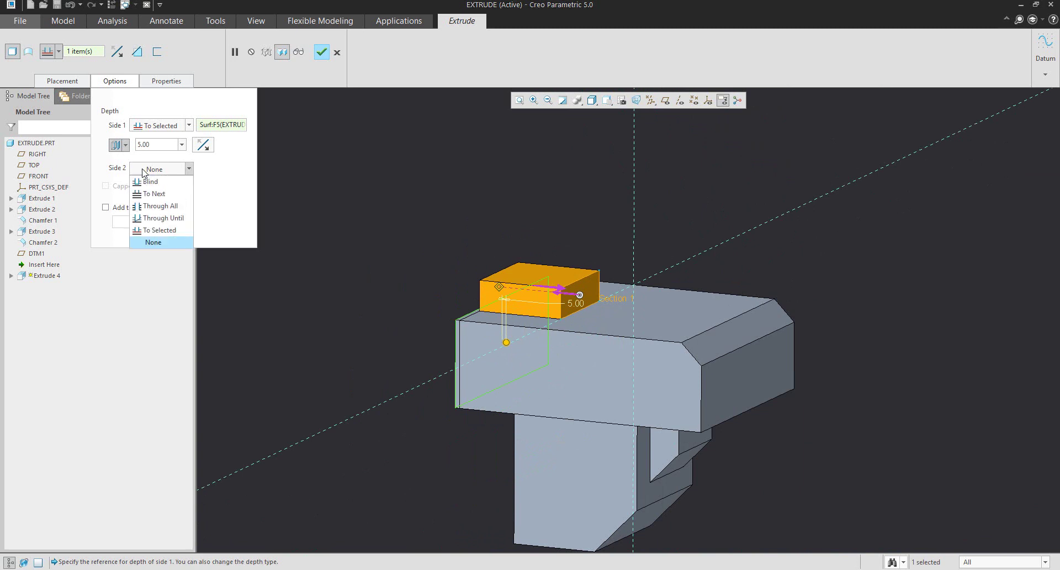
{"action": "left_click", "coordinate": [172, 234]}
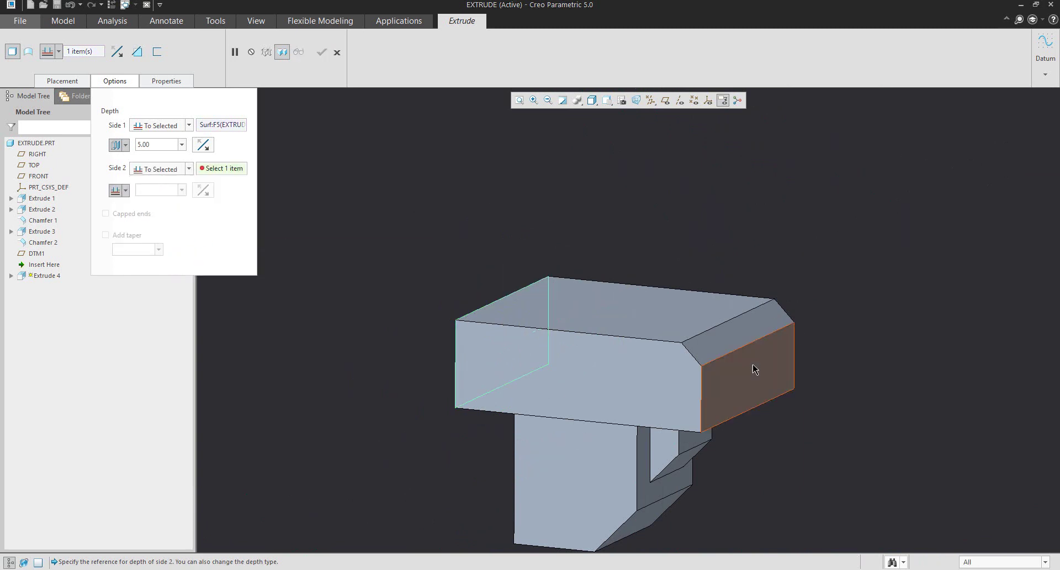
{"action": "left_click", "coordinate": [730, 370]}
{"action": "middle_click_drag", "start_coordinate": [730, 370], "coordinate": [594, 326]}
Switch side 2's end reference to a translated copy of the chamfer face and set the translation to 10.
{"action": "left_click", "coordinate": [125, 190]}
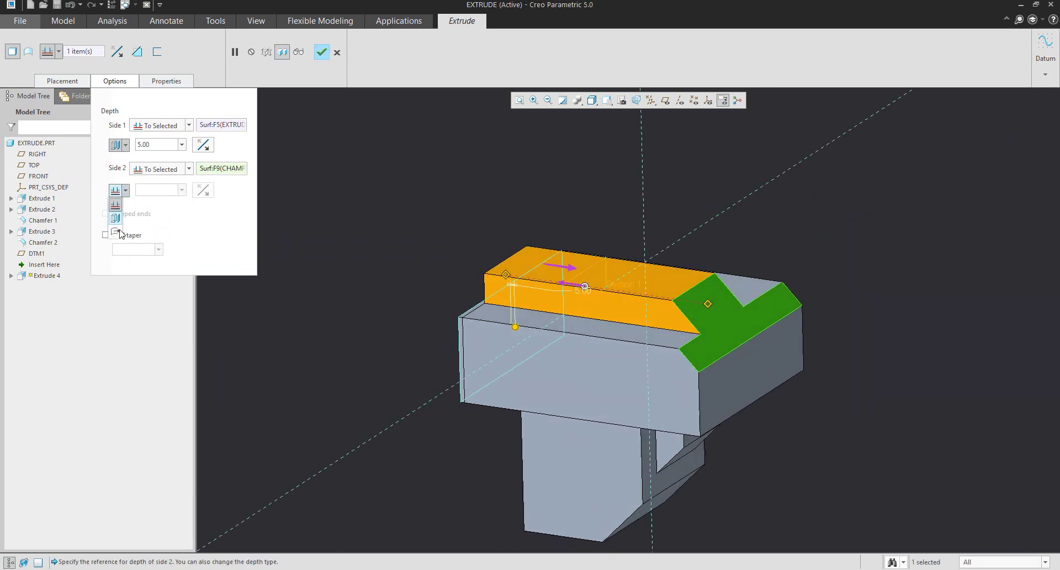
{"action": "left_click", "coordinate": [117, 232]}
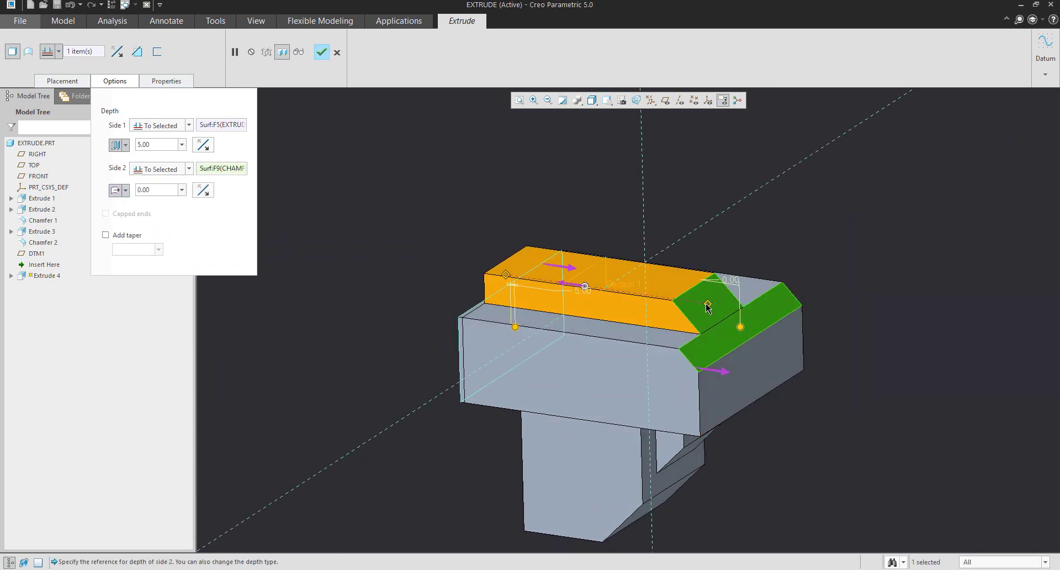
{"action": "double_click", "coordinate": [728, 278]}
{"action": "type", "text": "10"}
{"action": "key", "text": "Return"}
{"action": "scroll", "coordinate": [756, 299], "scroll_direction": "up", "scroll_amount": 3}
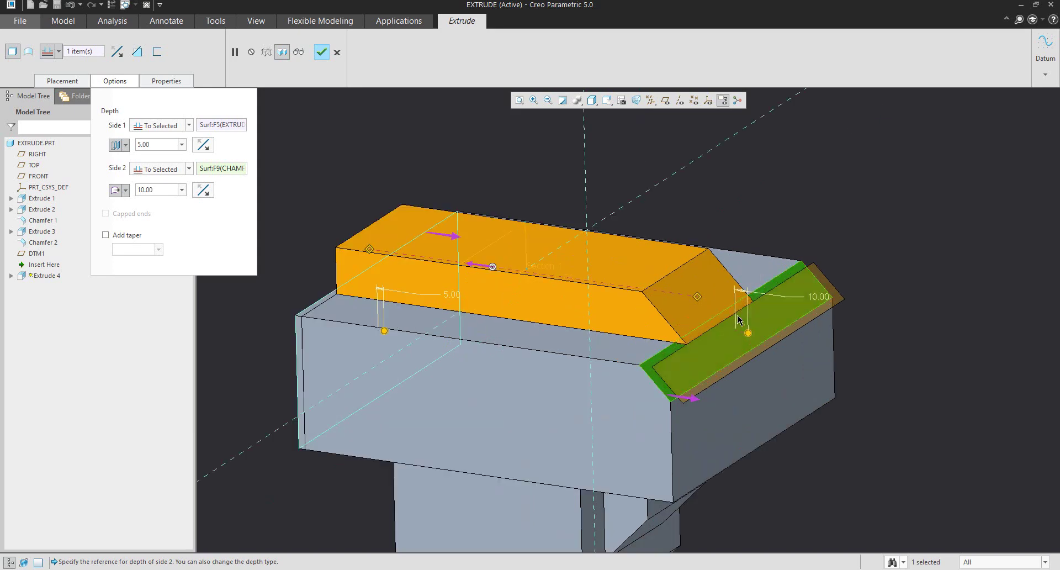
Set the translation of side 2's chamfer reference to 50.
{"action": "middle_click_drag", "start_coordinate": [757, 298], "coordinate": [765, 296]}
{"action": "type", "text": "50"}
{"action": "key", "text": "Return"}
{"action": "middle_click_drag", "start_coordinate": [831, 303], "coordinate": [784, 330]}
{"action": "middle_click_drag", "start_coordinate": [762, 208], "coordinate": [769, 269]}
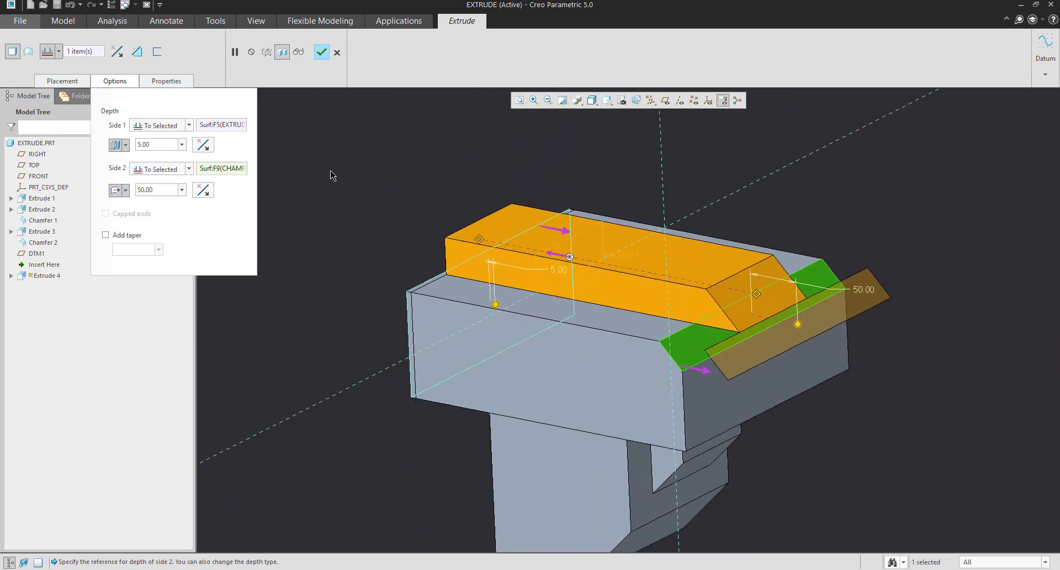